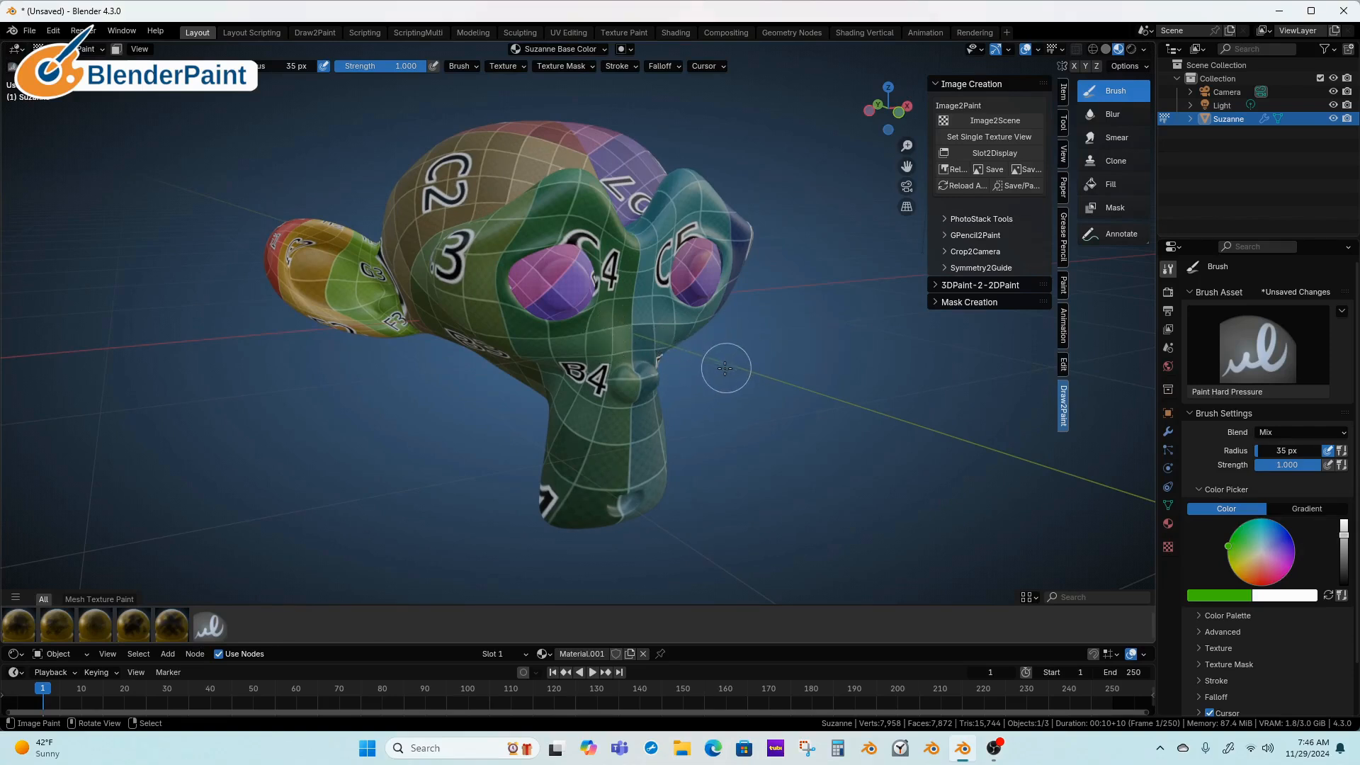
Enlarge the node editor and switch it from the shader nodes to the compositor and back.
middle_drag(701, 369, 683, 320)
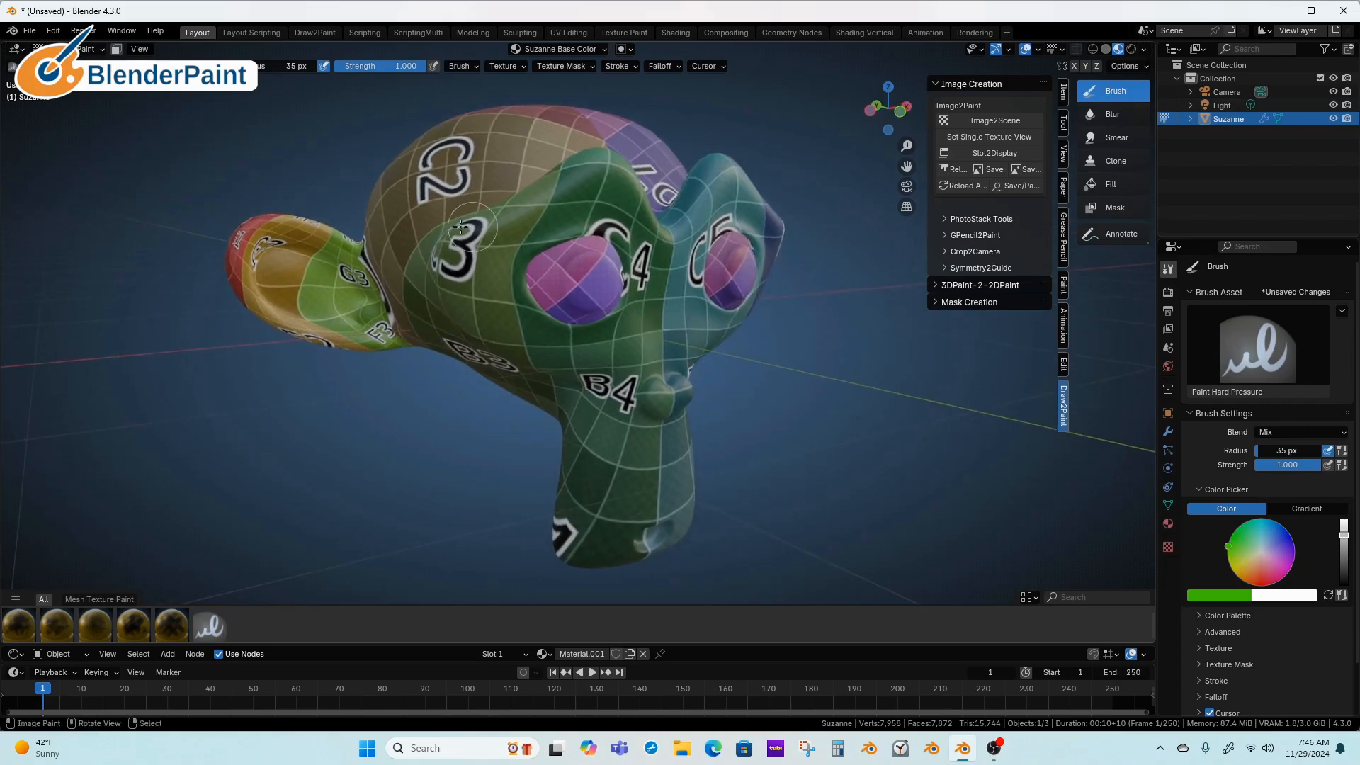
drag(621, 640, 666, 338)
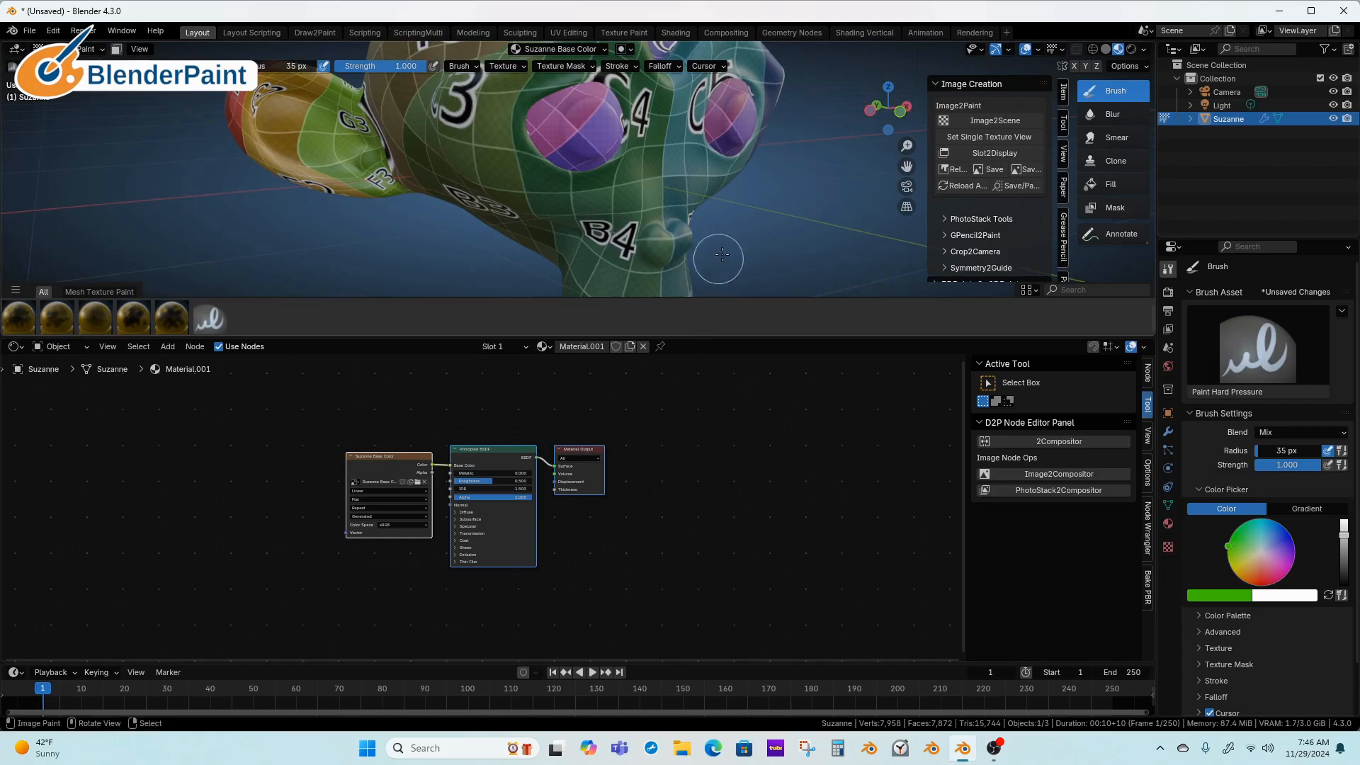
middle_drag(718, 259, 679, 207)
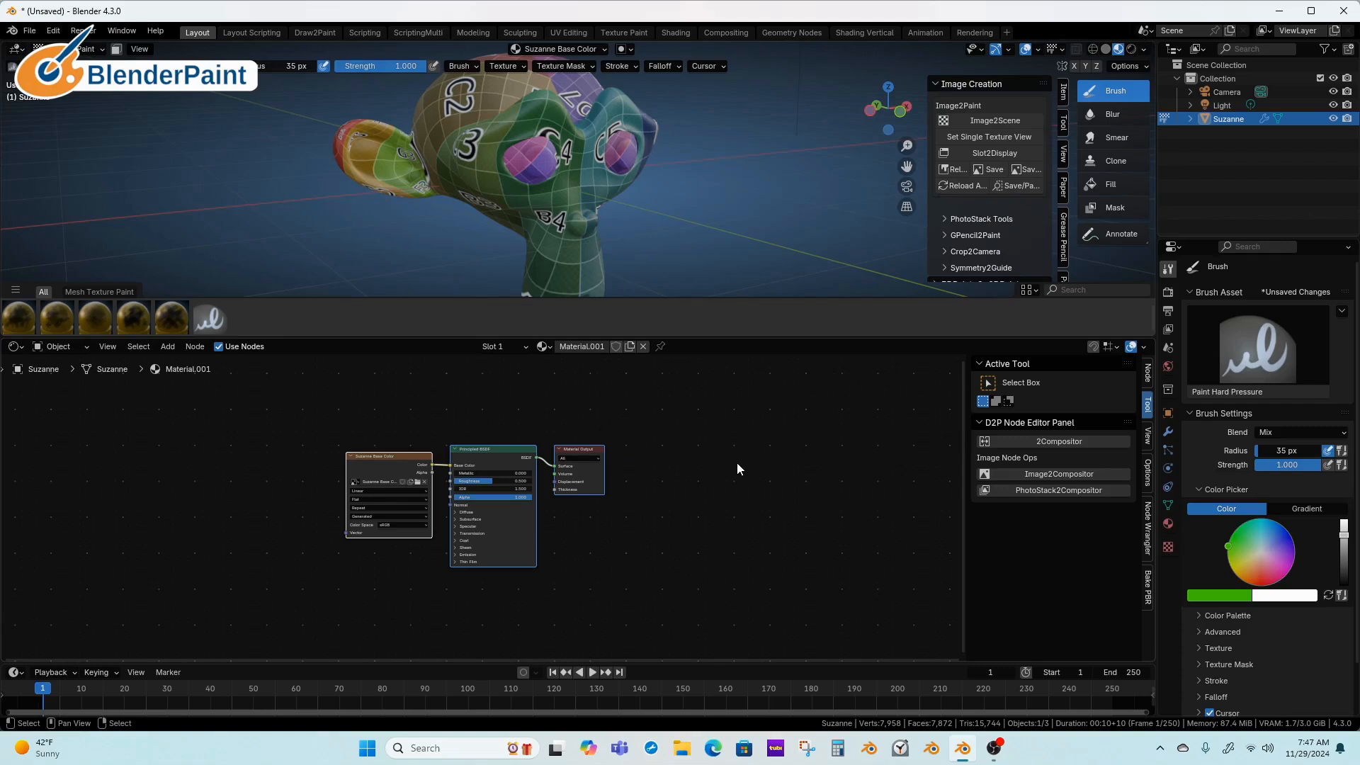
click(1040, 442)
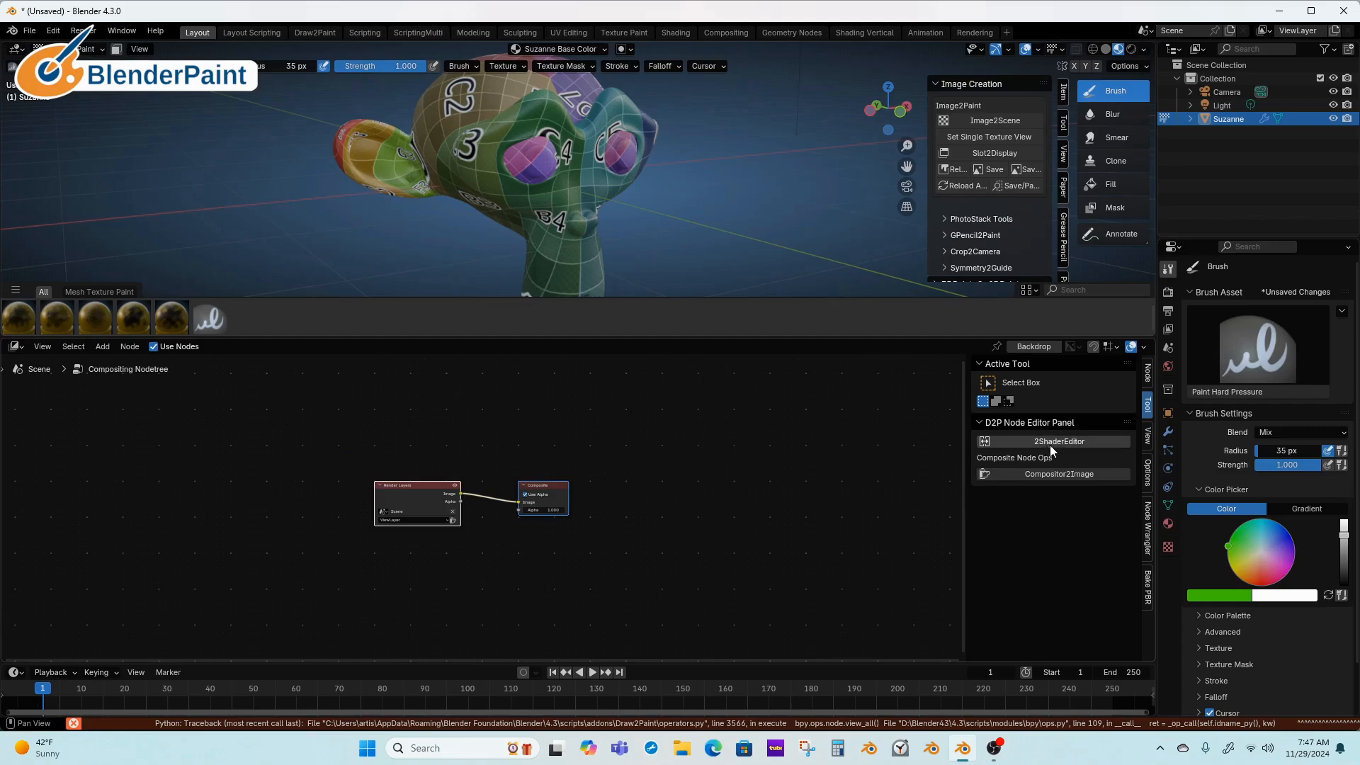
click(1052, 446)
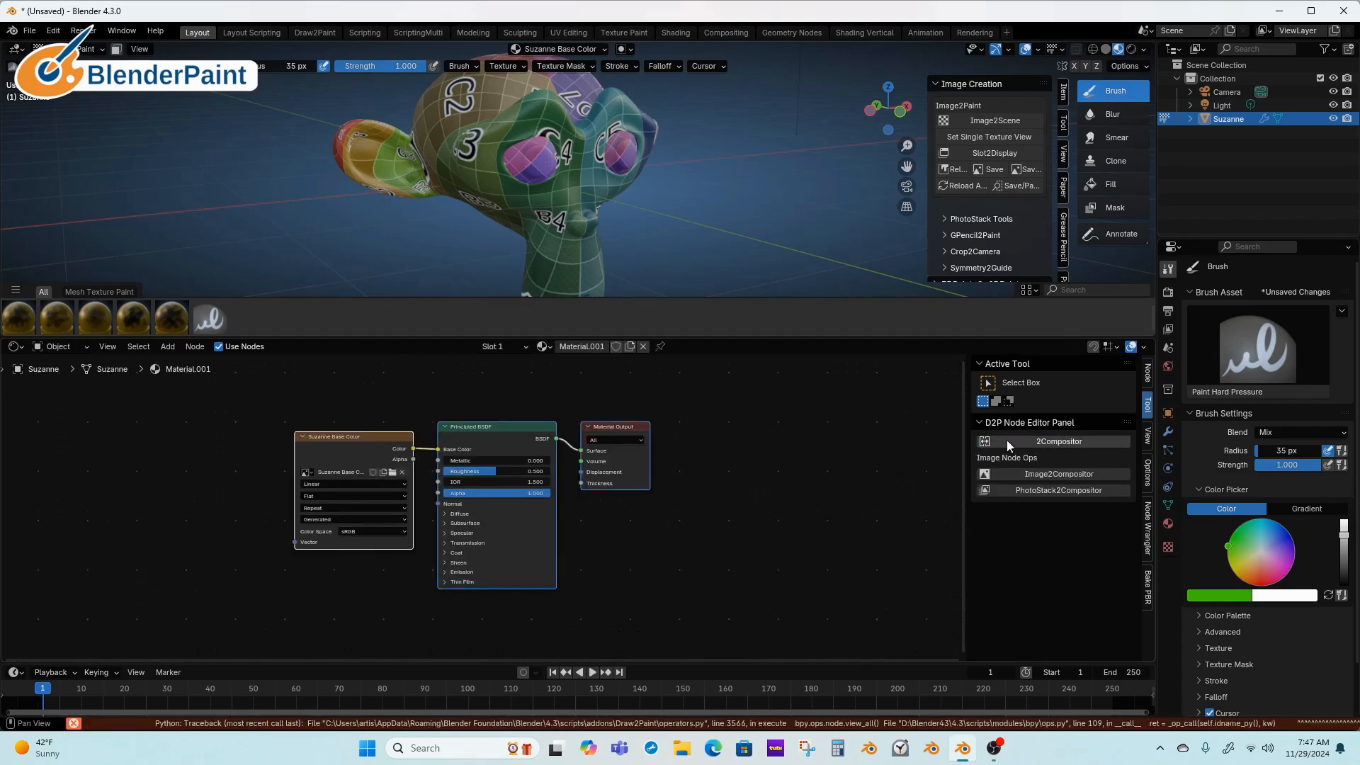
middle_drag(629, 511, 678, 508)
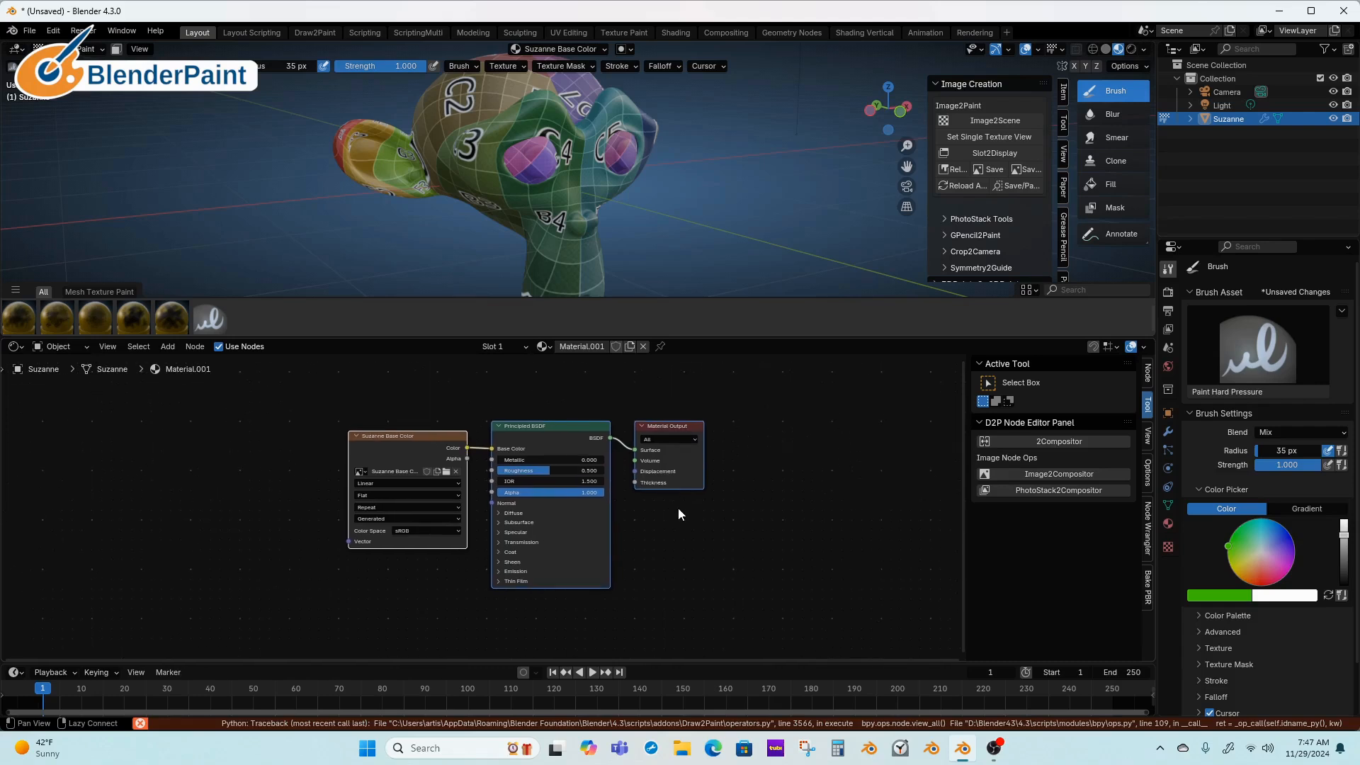
Move the Suzanne Base Color texture node away from the Principled BSDF and send its image to the compositor.
click(412, 436)
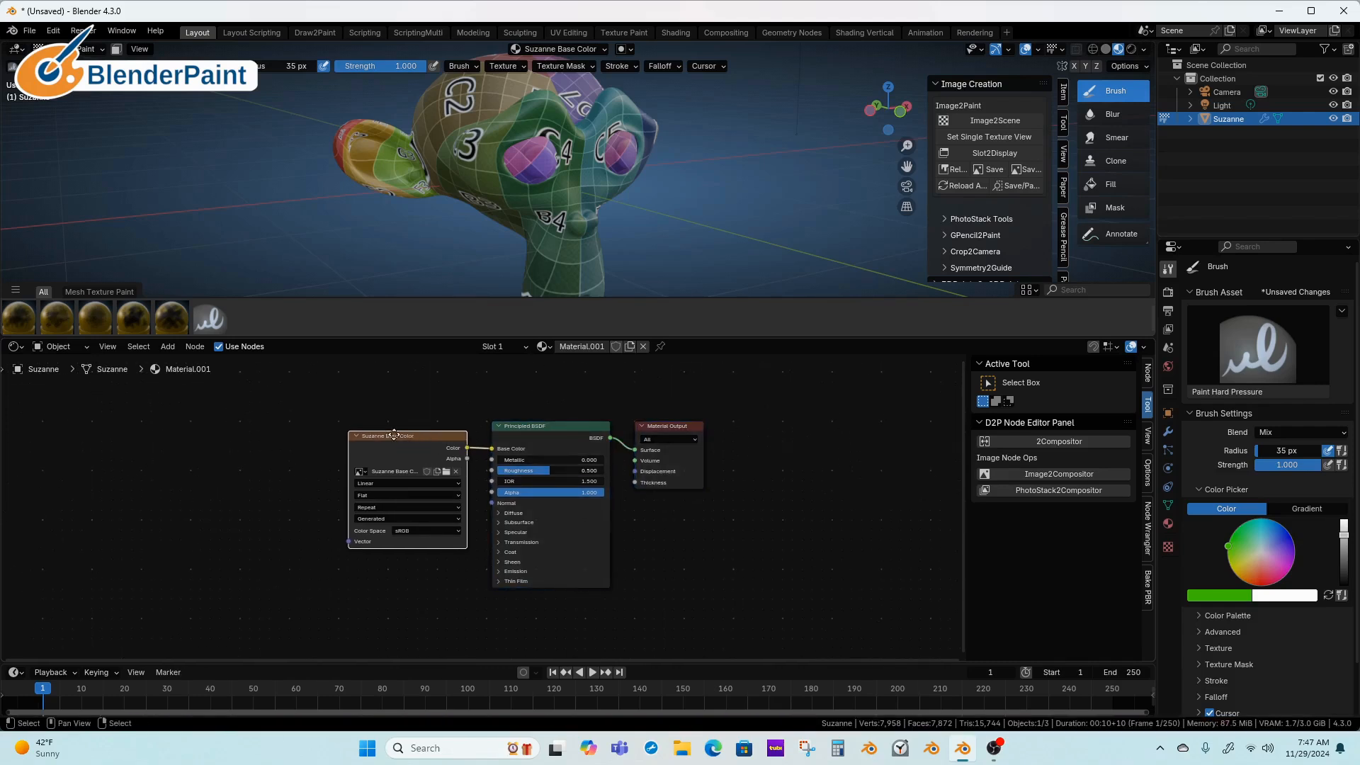
drag(412, 436, 278, 424)
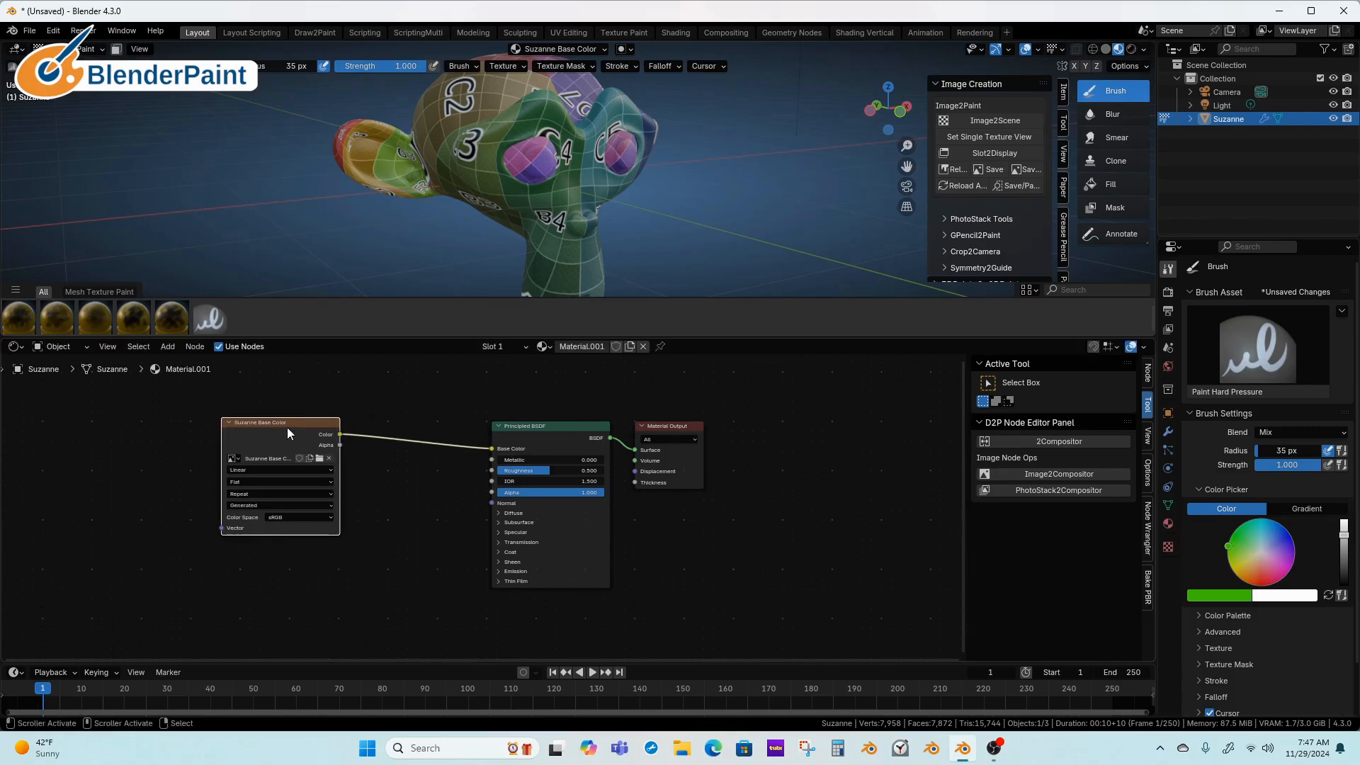
drag(287, 428, 313, 435)
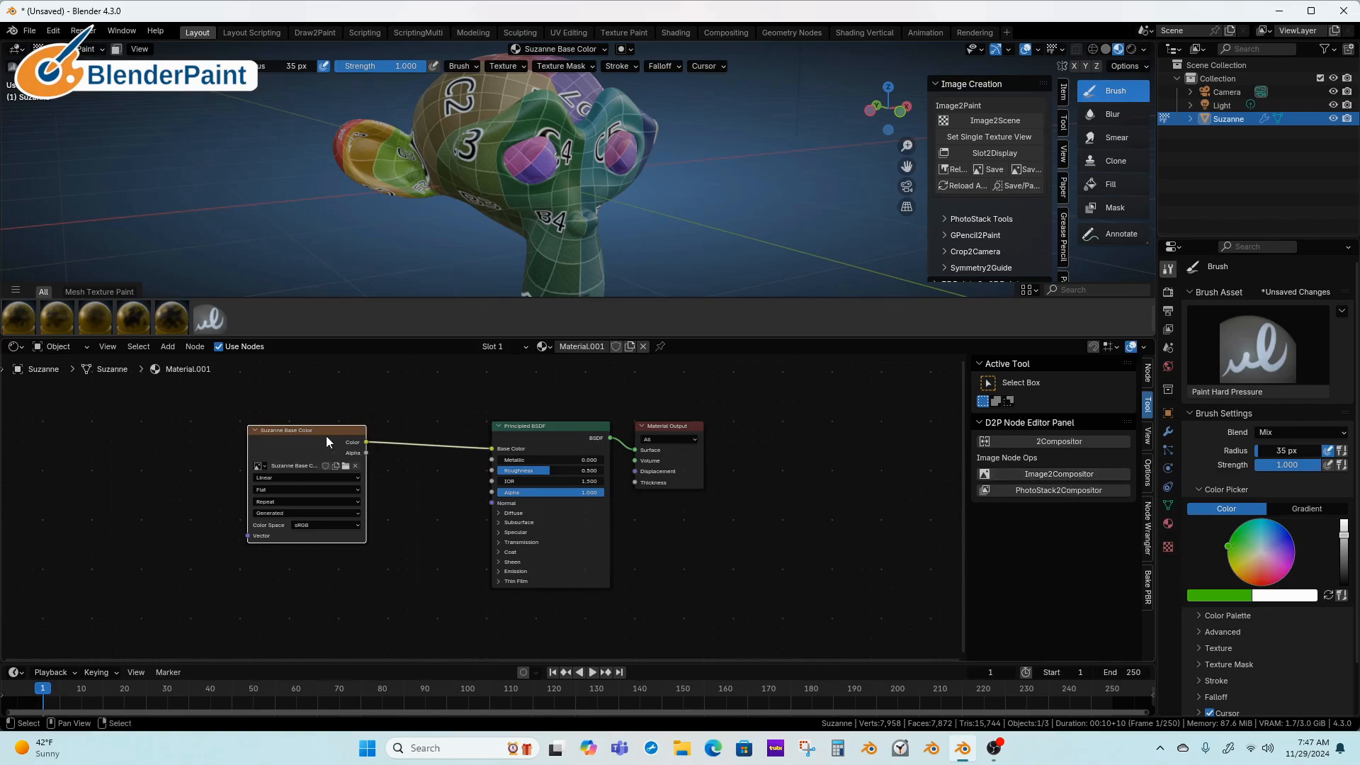
click(1049, 479)
click(1043, 481)
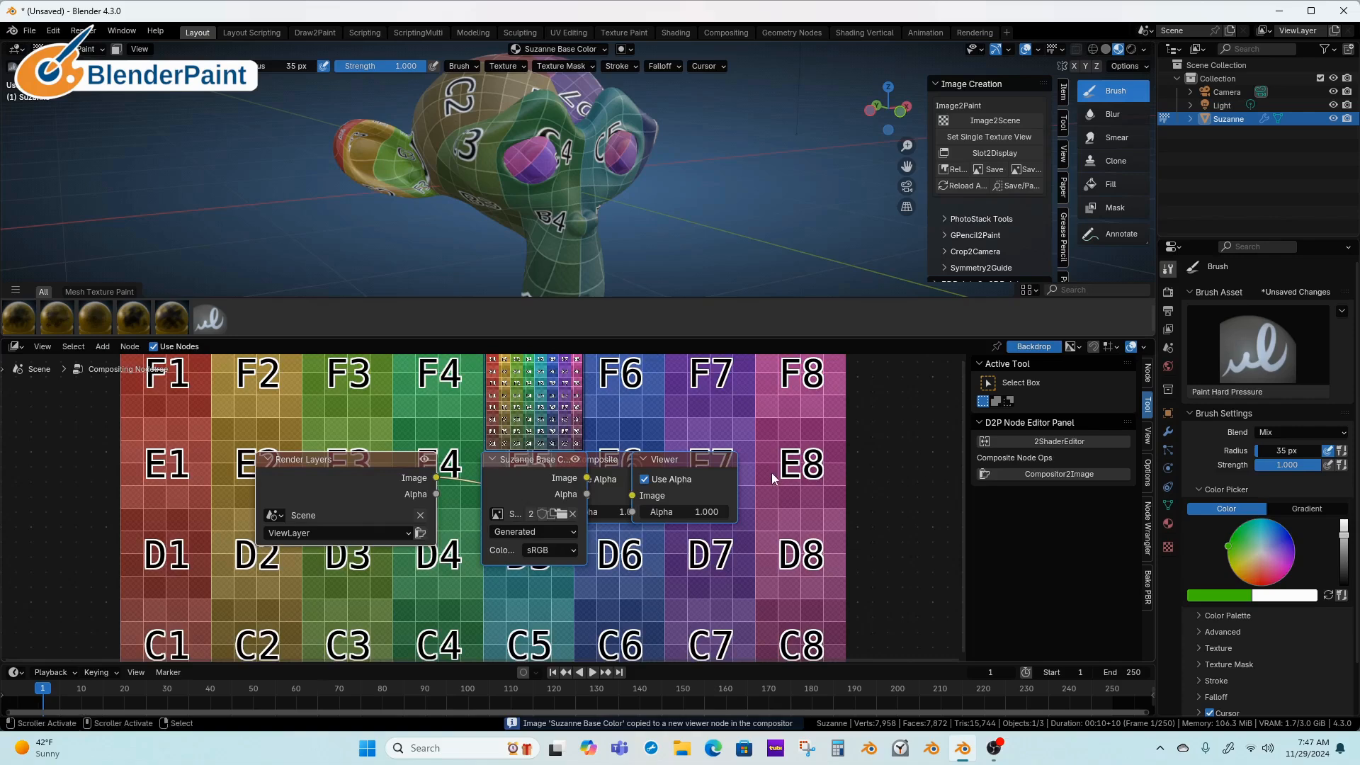
Arrange the compositor with the Suzanne Base Color image and Viewer nodes below the Render Layers and Composite nodes.
middle_drag(677, 529, 682, 490)
click(680, 492)
drag(519, 442, 338, 547)
drag(681, 418, 605, 516)
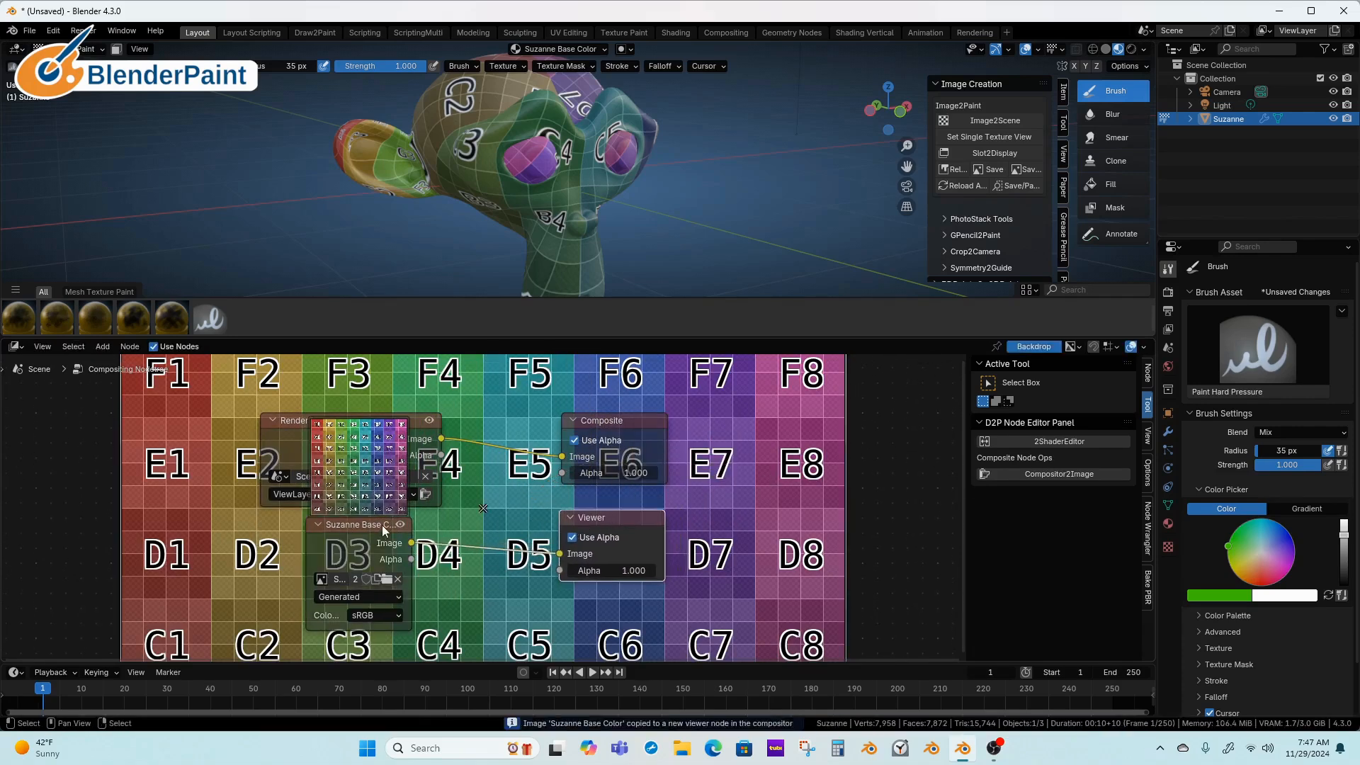
drag(381, 524, 310, 532)
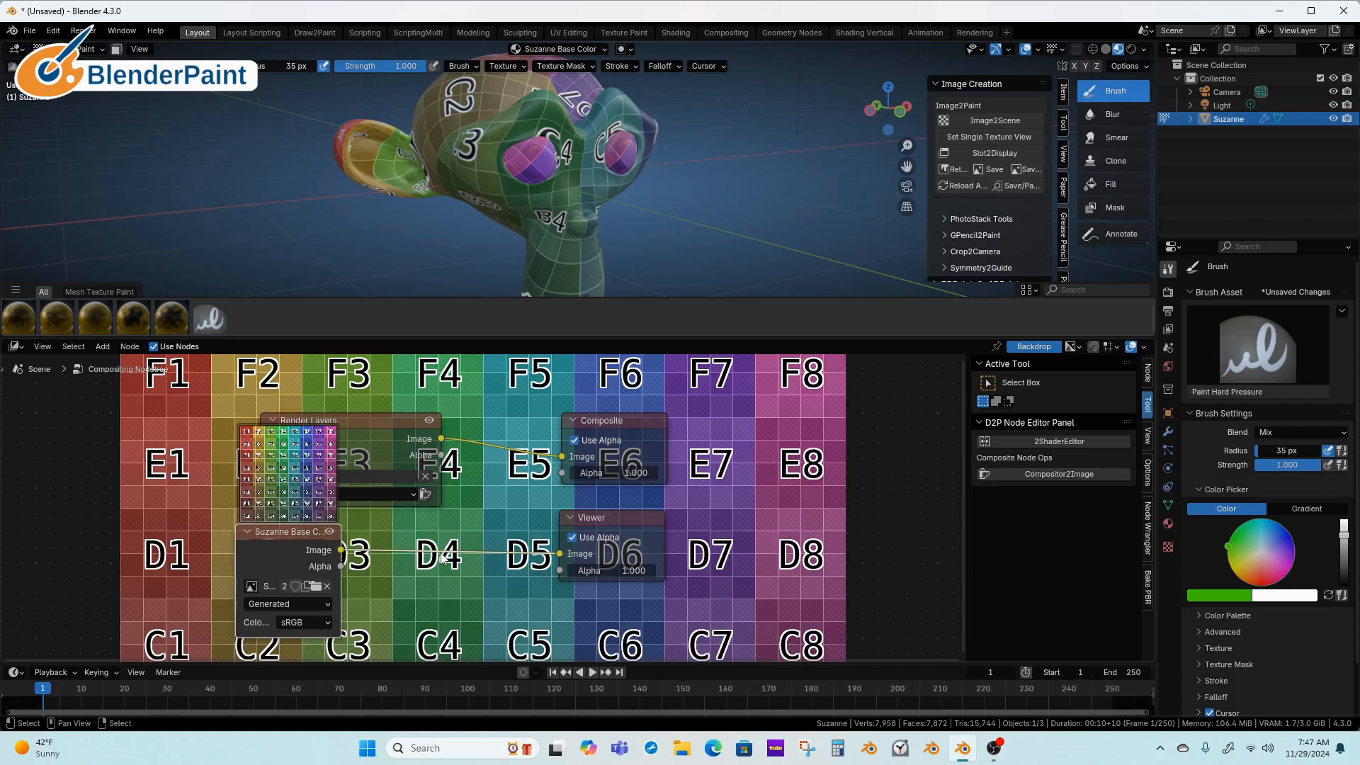
Delete the Suzanne Base Color image and Viewer nodes from the compositor and return to the shader nodes.
click(586, 544)
key(x)
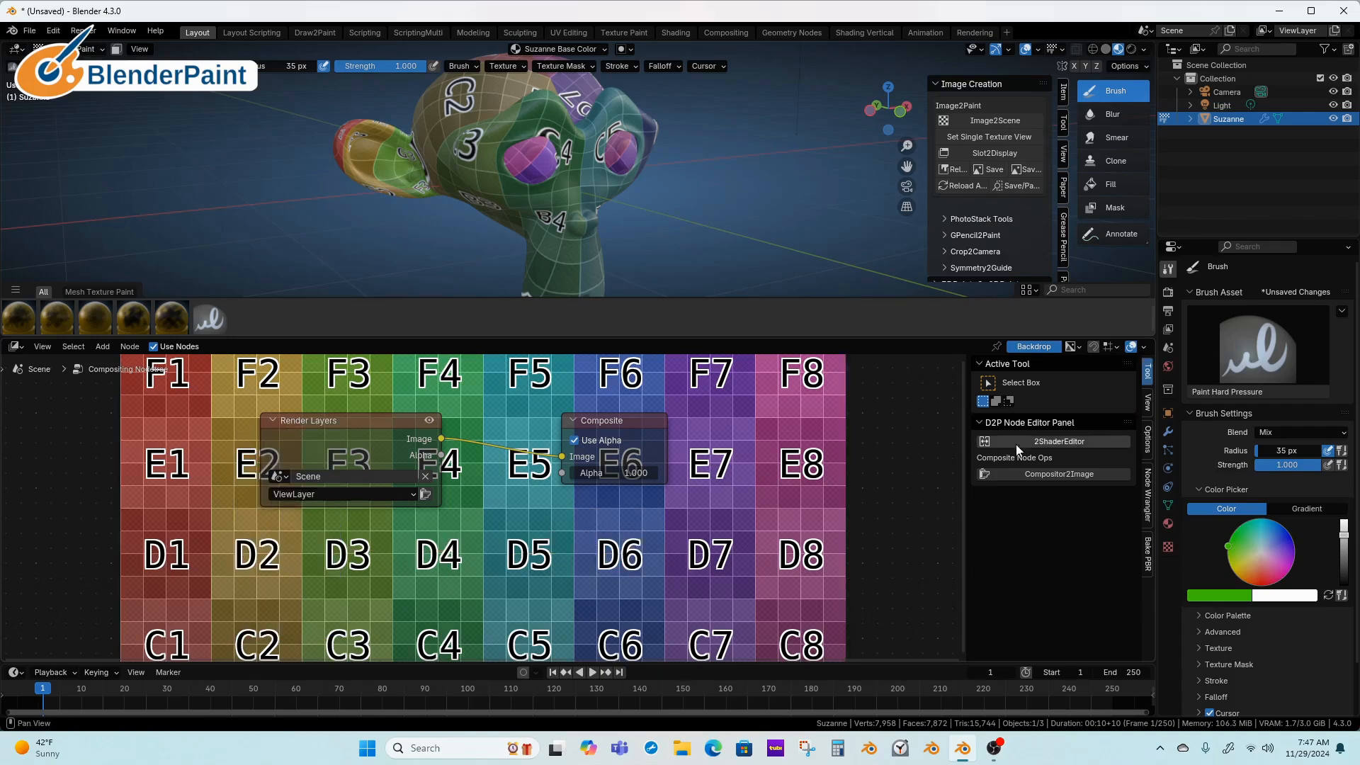
click(1047, 442)
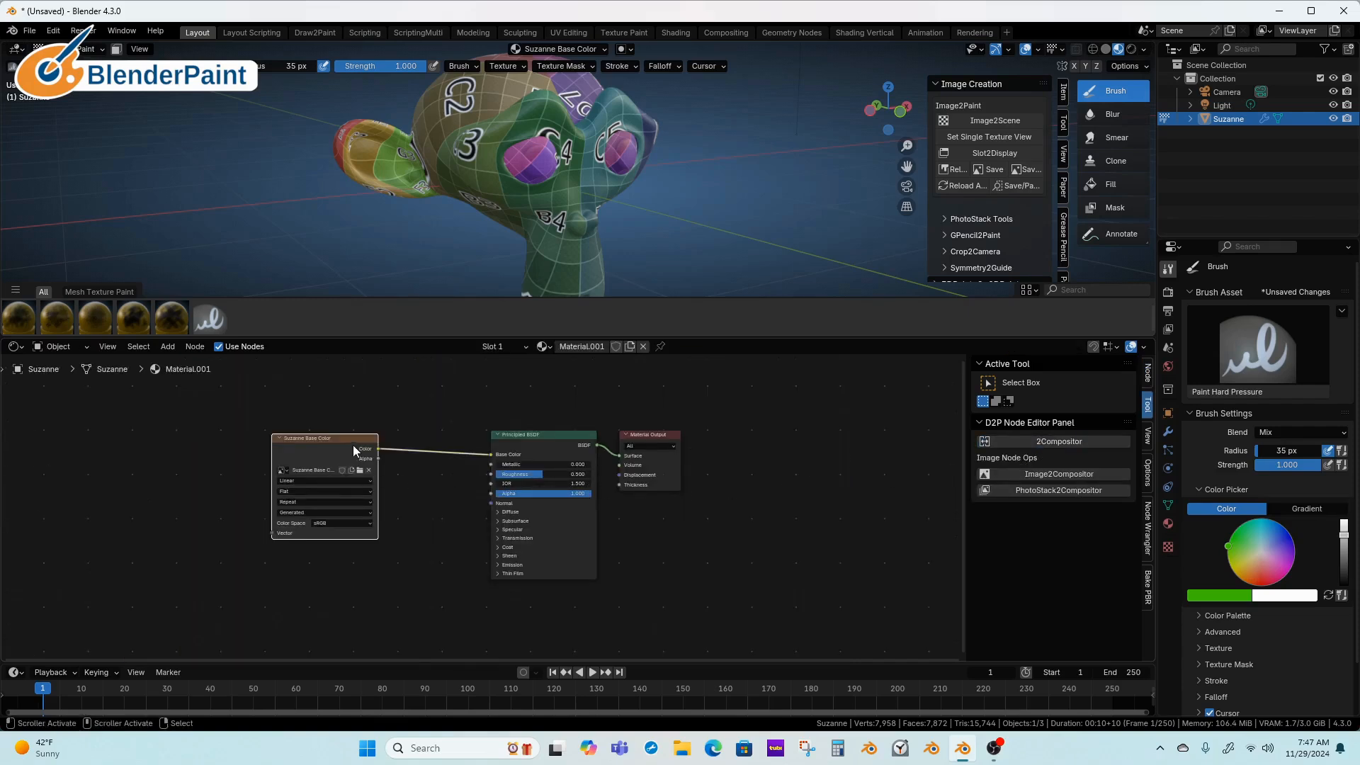
mouse_move(354, 446)
mouse_down()
mouse_move(327, 446)
mouse_move(343, 446)
mouse_up()
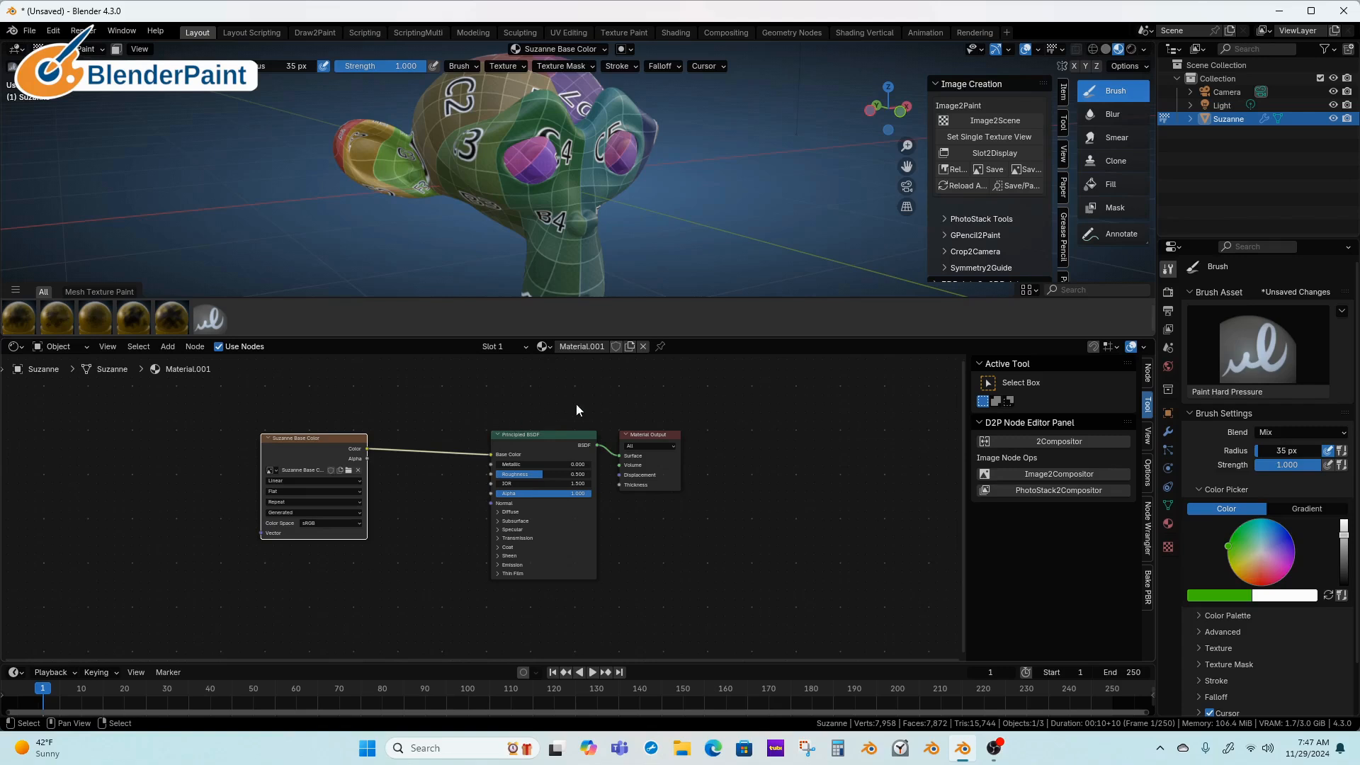
Generate a PhotoStack with Number of Textures at 1 from the Suzanne Base Color texture.
drag(686, 339, 686, 472)
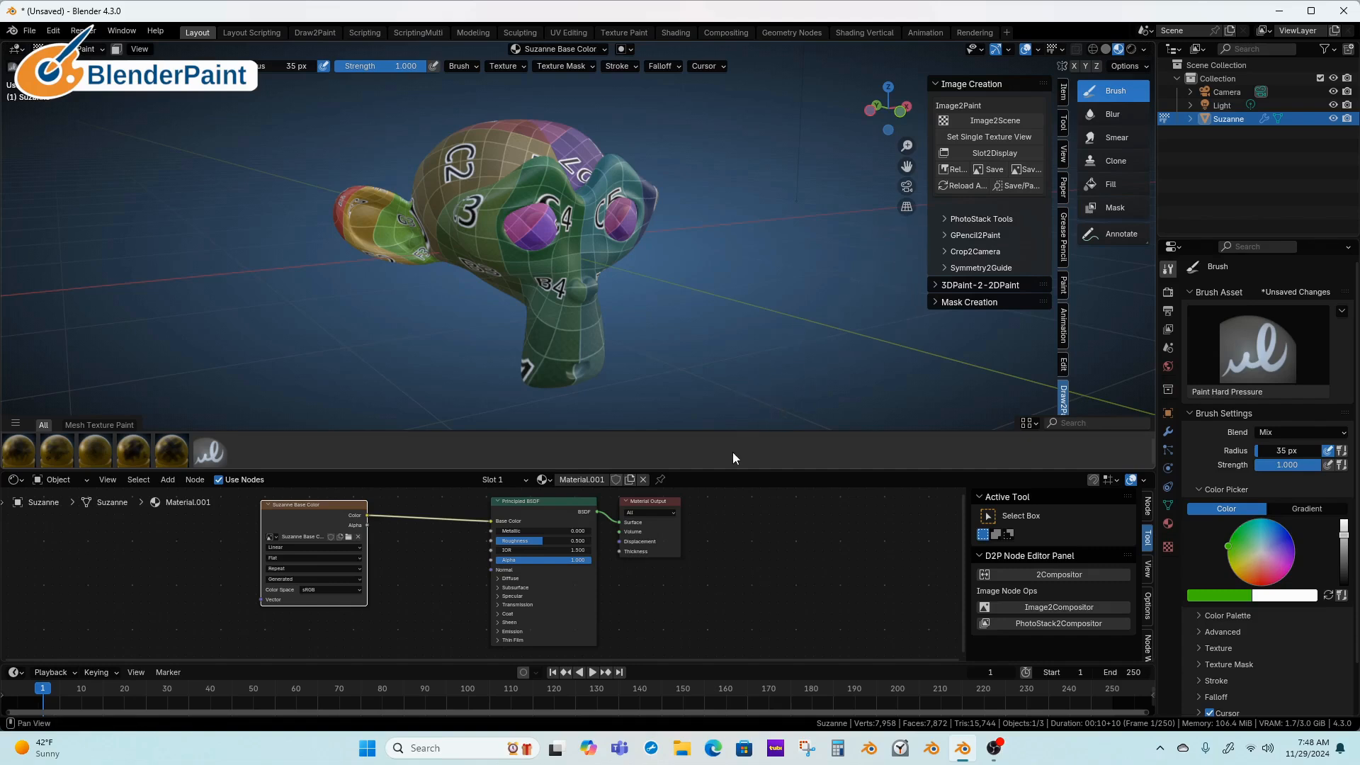
click(936, 221)
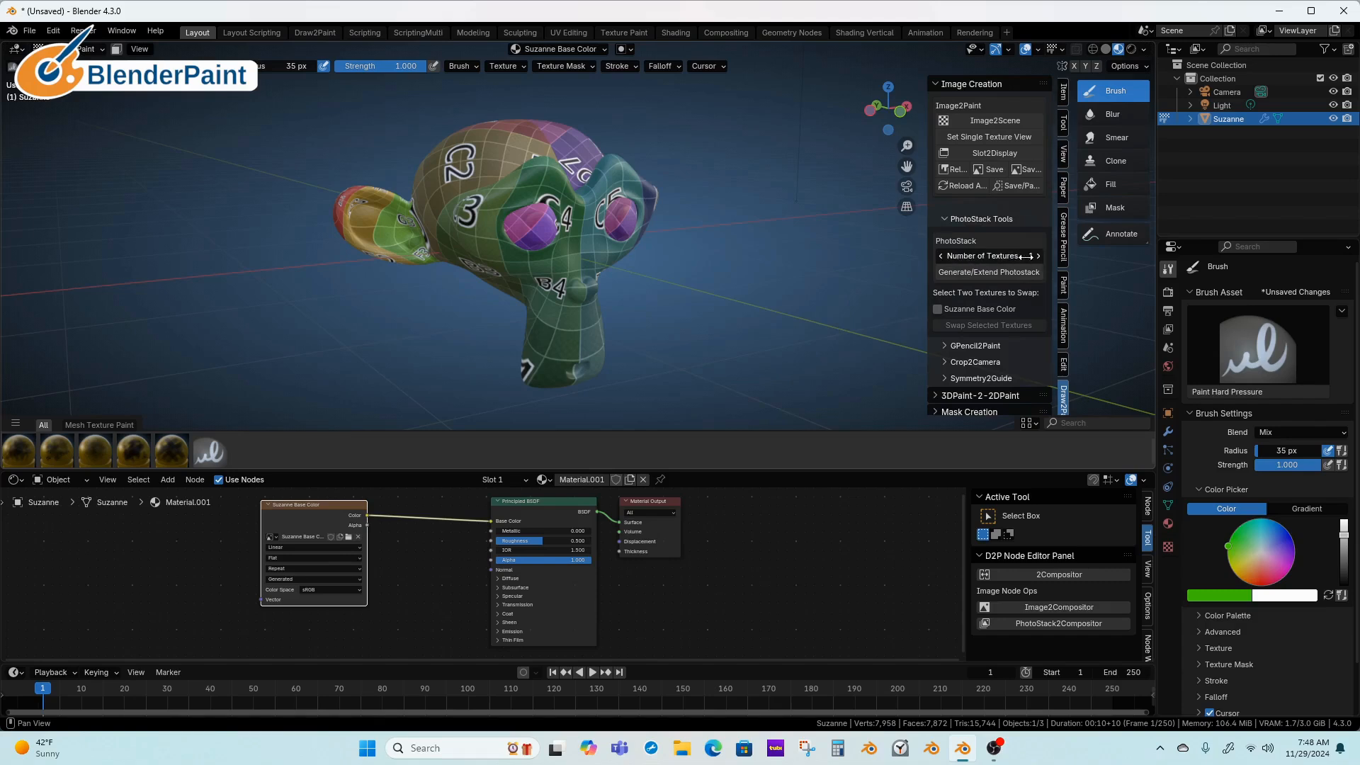
click(999, 272)
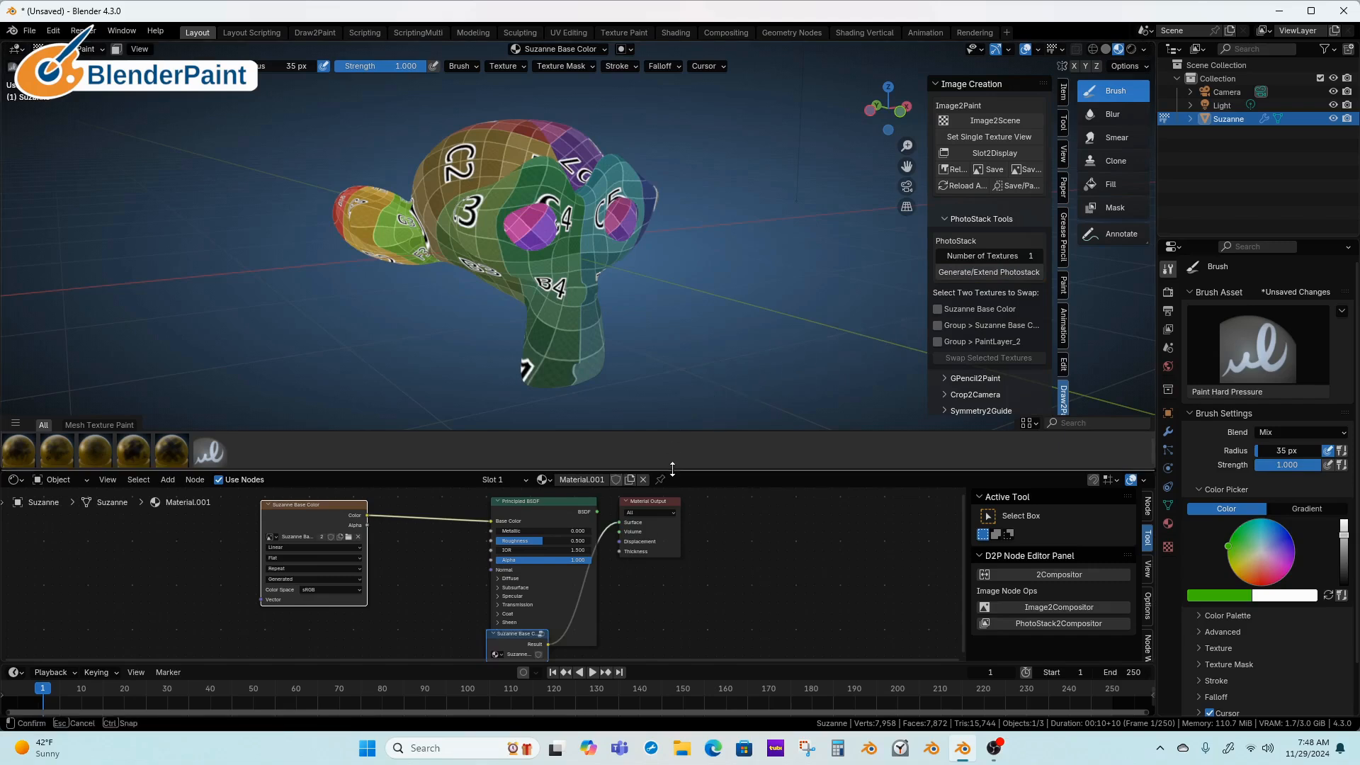
Connect the PhotoStack group's Result to the Principled BSDF's Base Color and reconnect the BSDF to the Material Output's Surface.
drag(666, 462, 669, 377)
middle_drag(729, 446, 762, 462)
scroll(762, 462, up, 2)
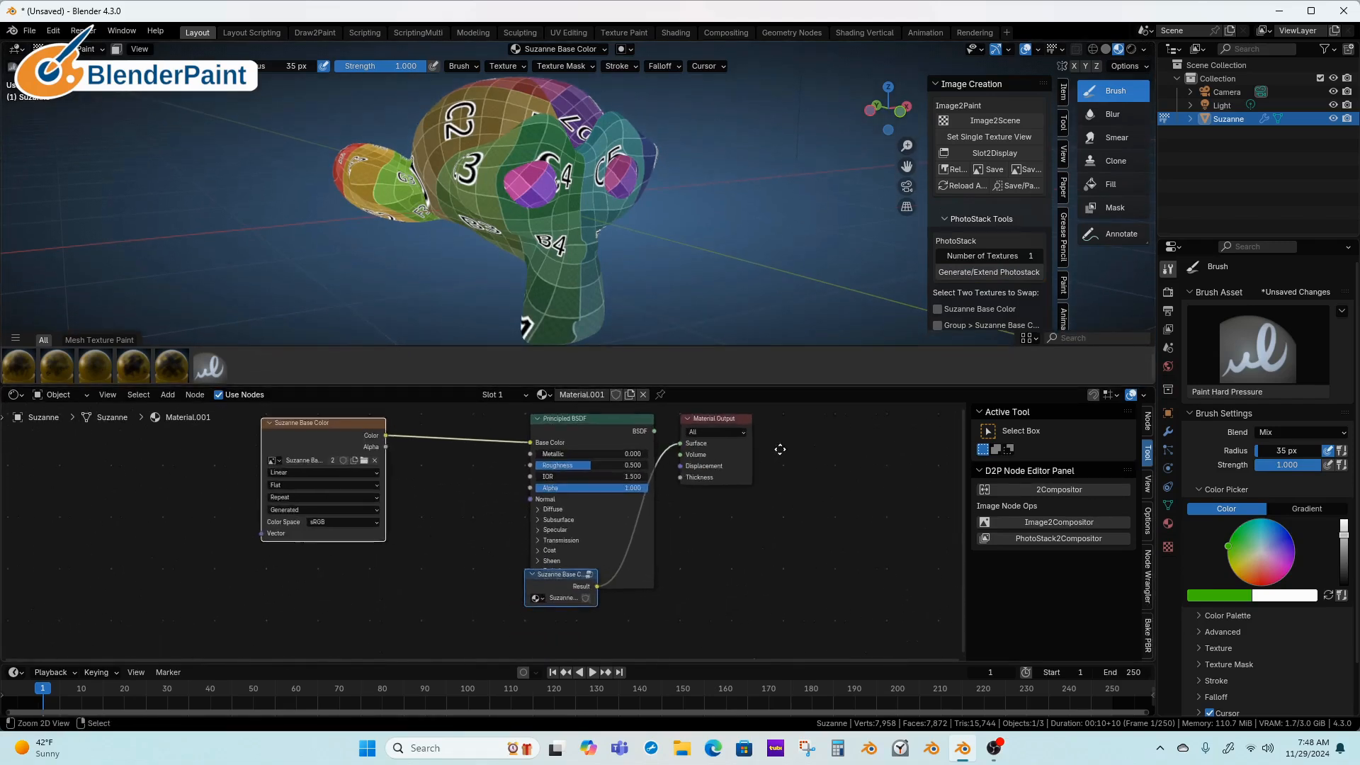
click(738, 424)
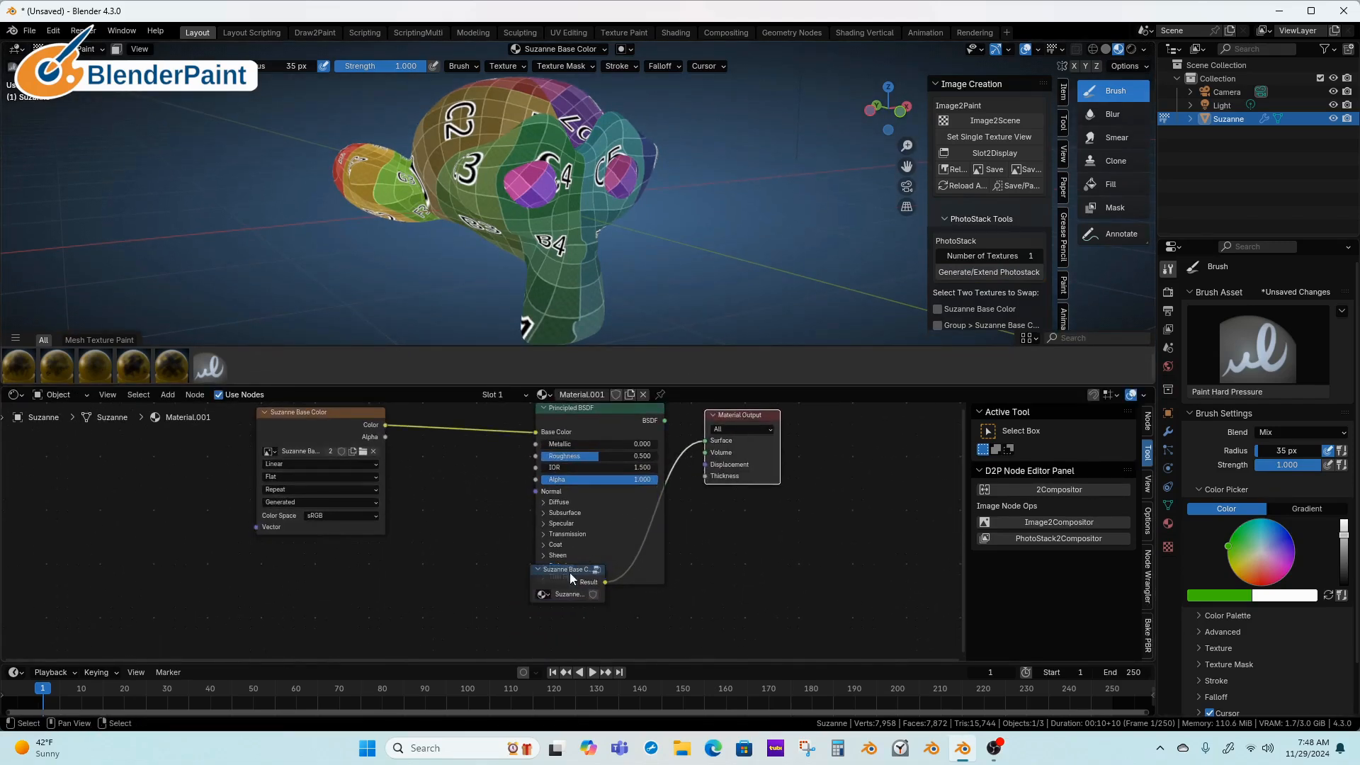
drag(570, 572, 346, 561)
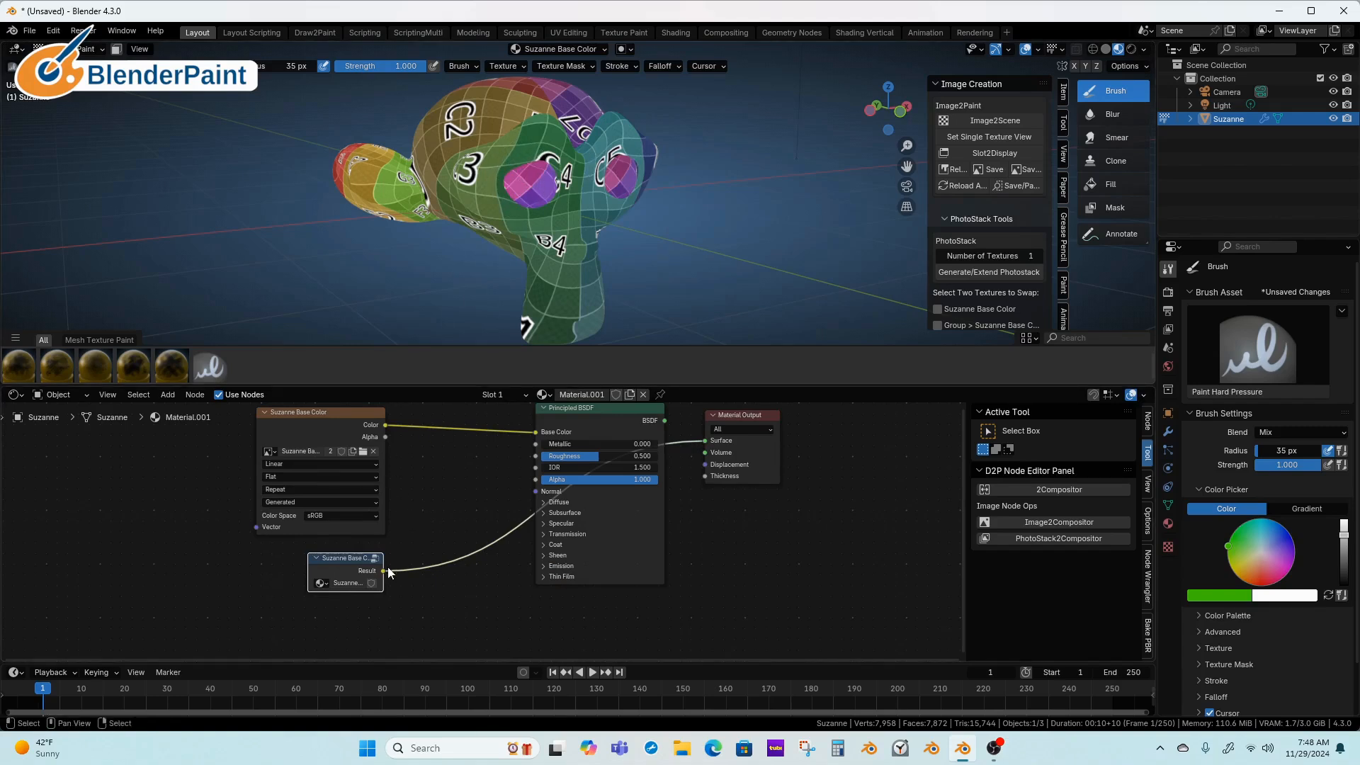
drag(387, 572, 536, 433)
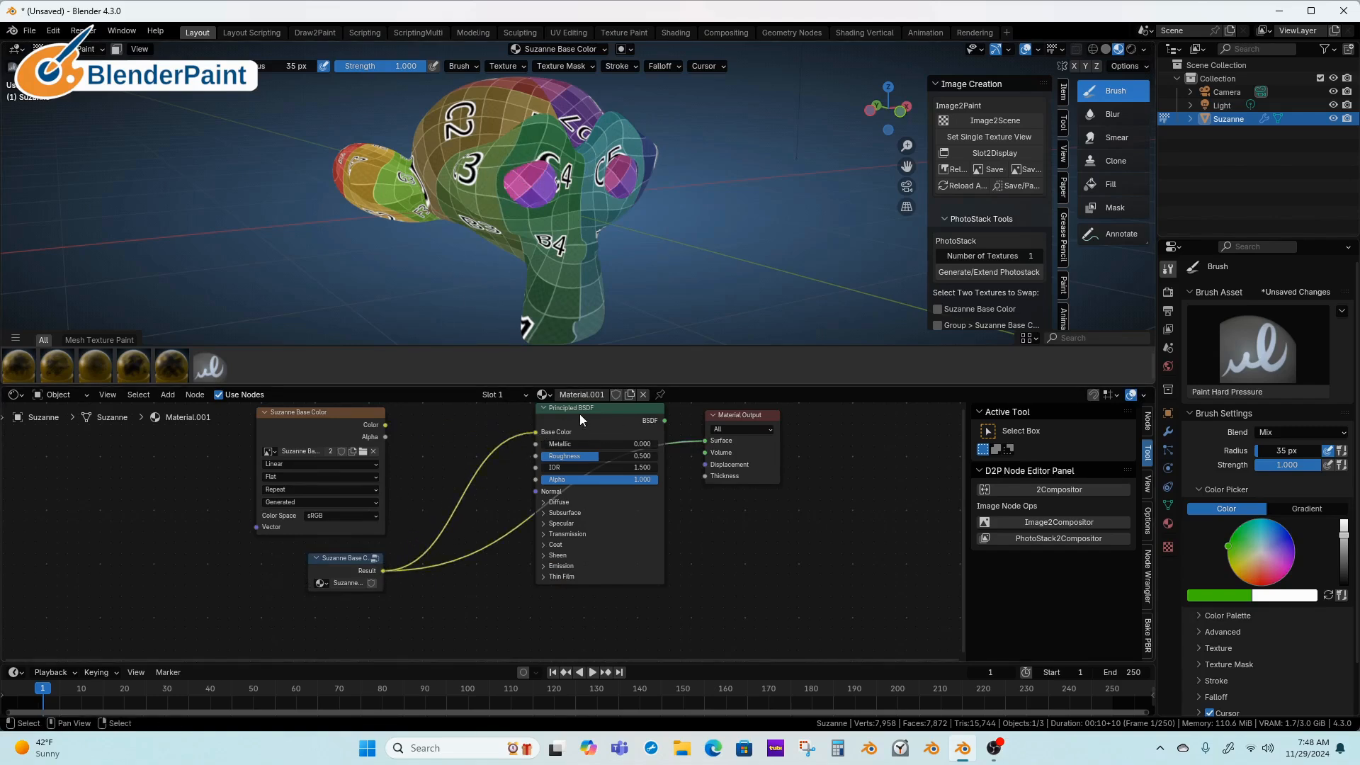
click(352, 429)
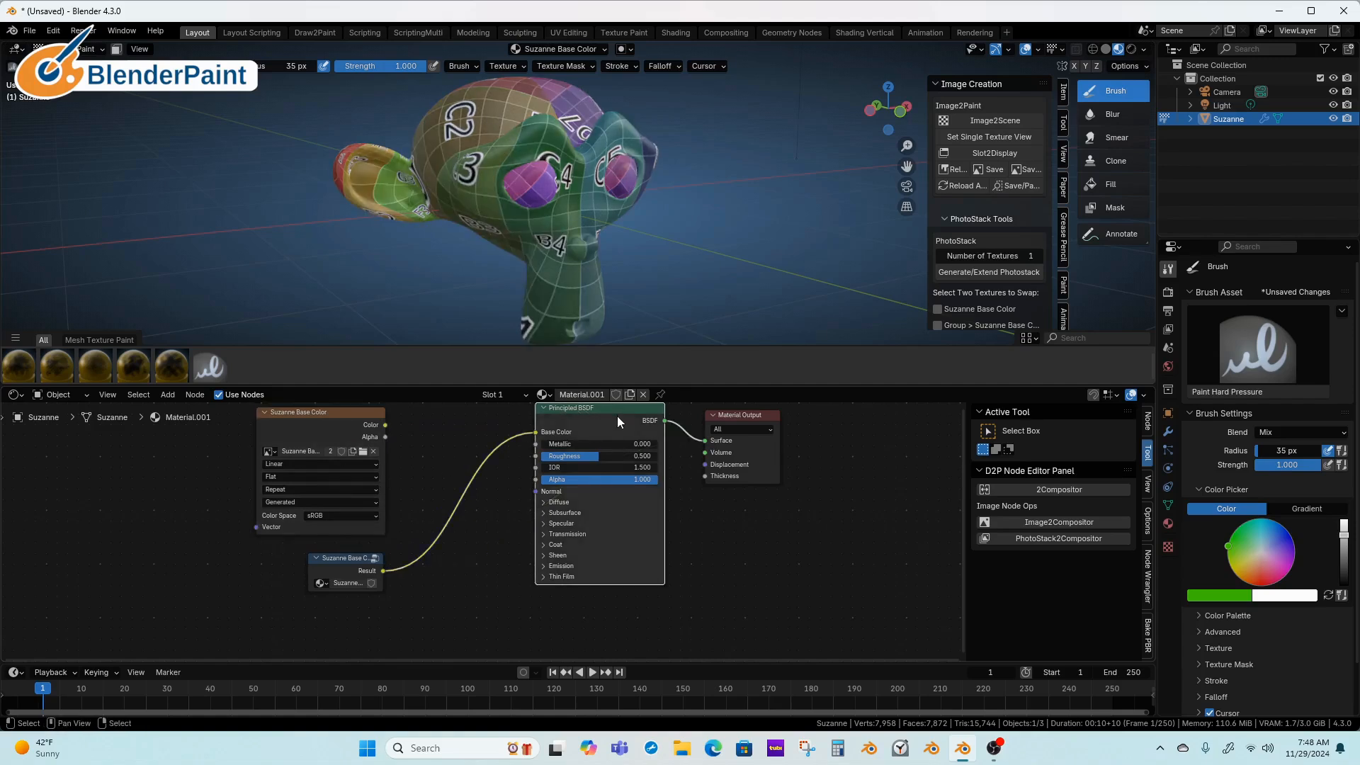
drag(618, 415, 585, 430)
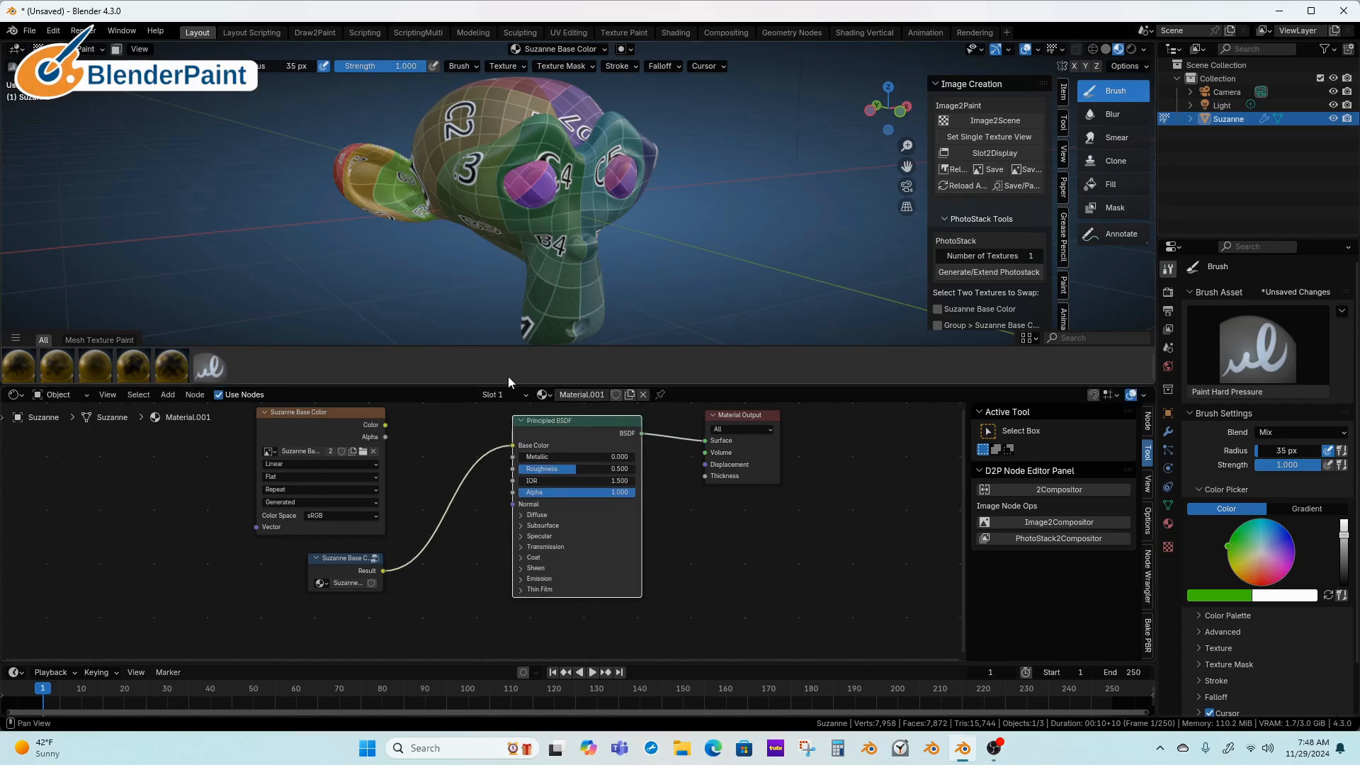
Delete the disconnected Suzanne Base Color texture node and move the PhotoStack group node up into its place.
click(326, 424)
key(Delete)
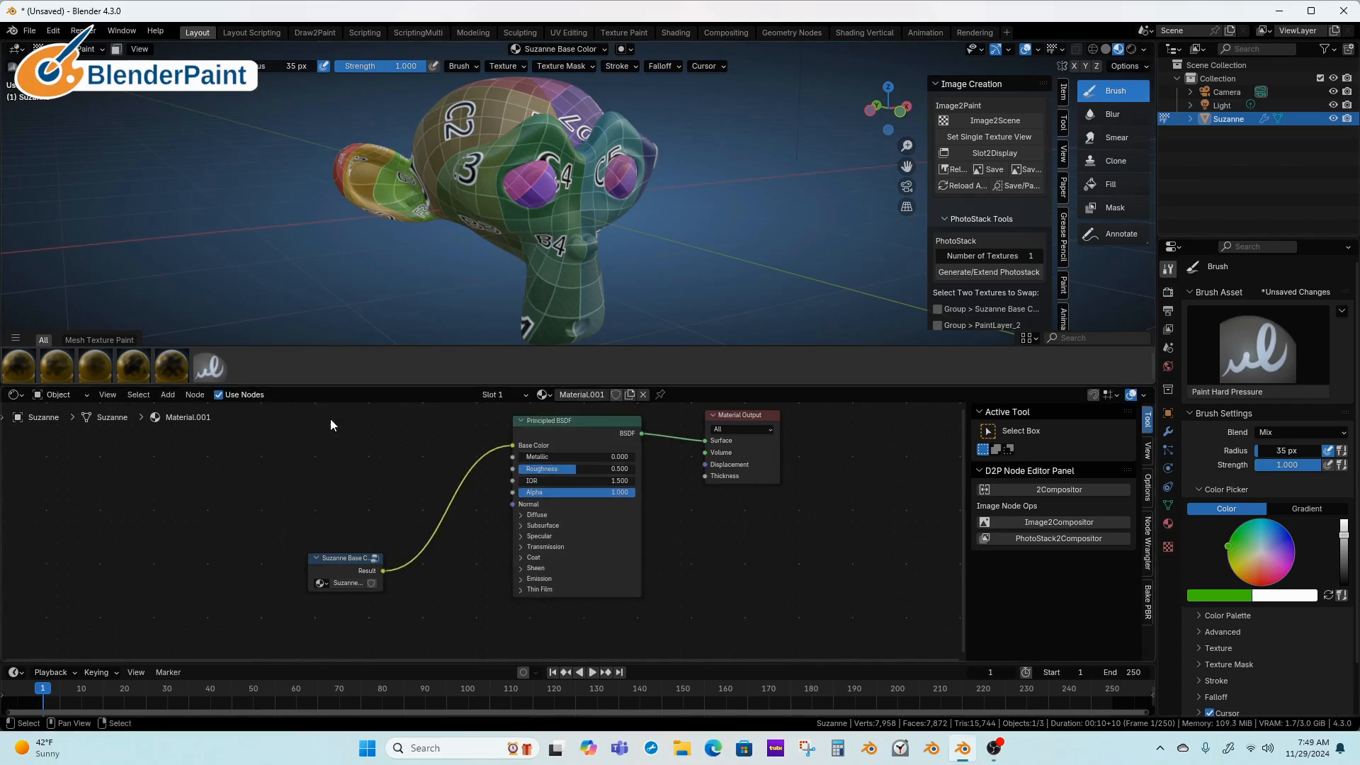
drag(346, 557, 364, 443)
Open the PhotoStack group, move the PaintLayer_2 node below the Suzanne Base Color node, and exit the group.
key(Tab)
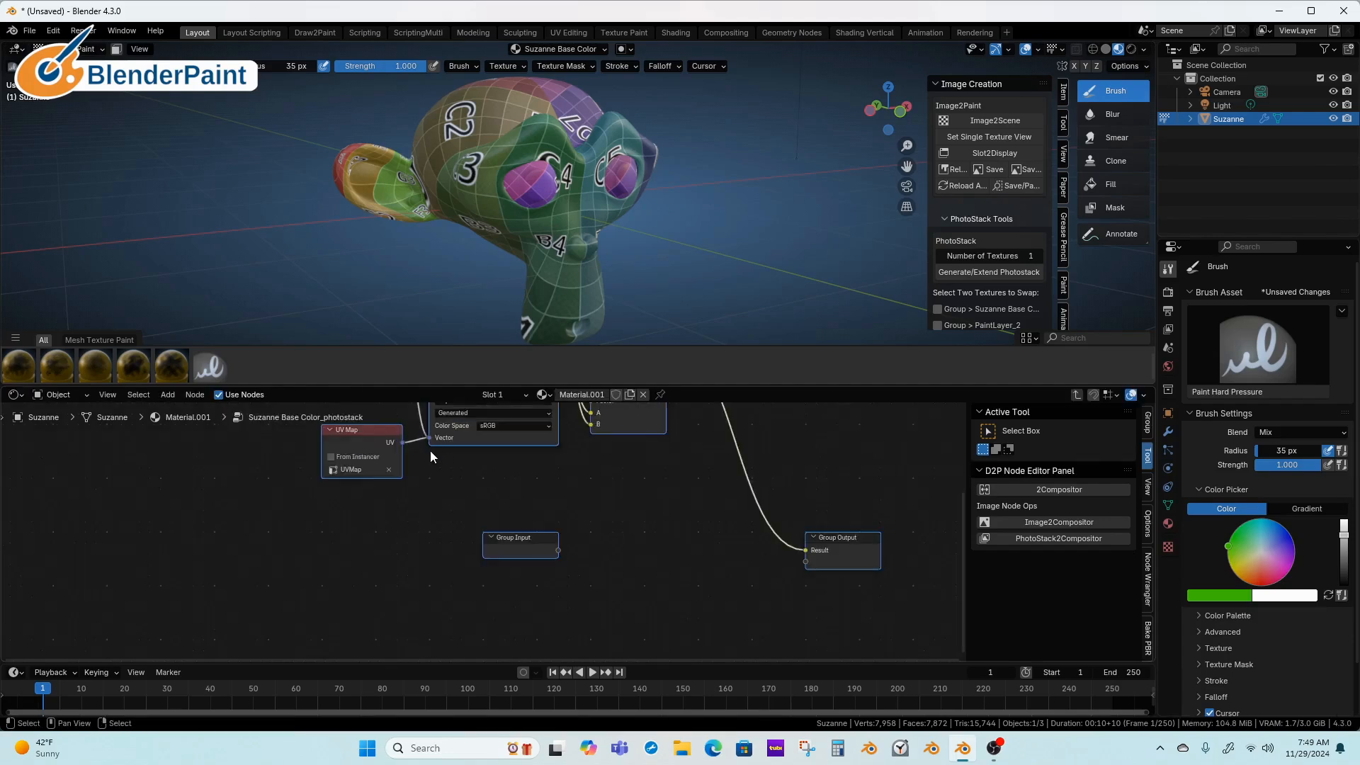
scroll(545, 474, down, 3)
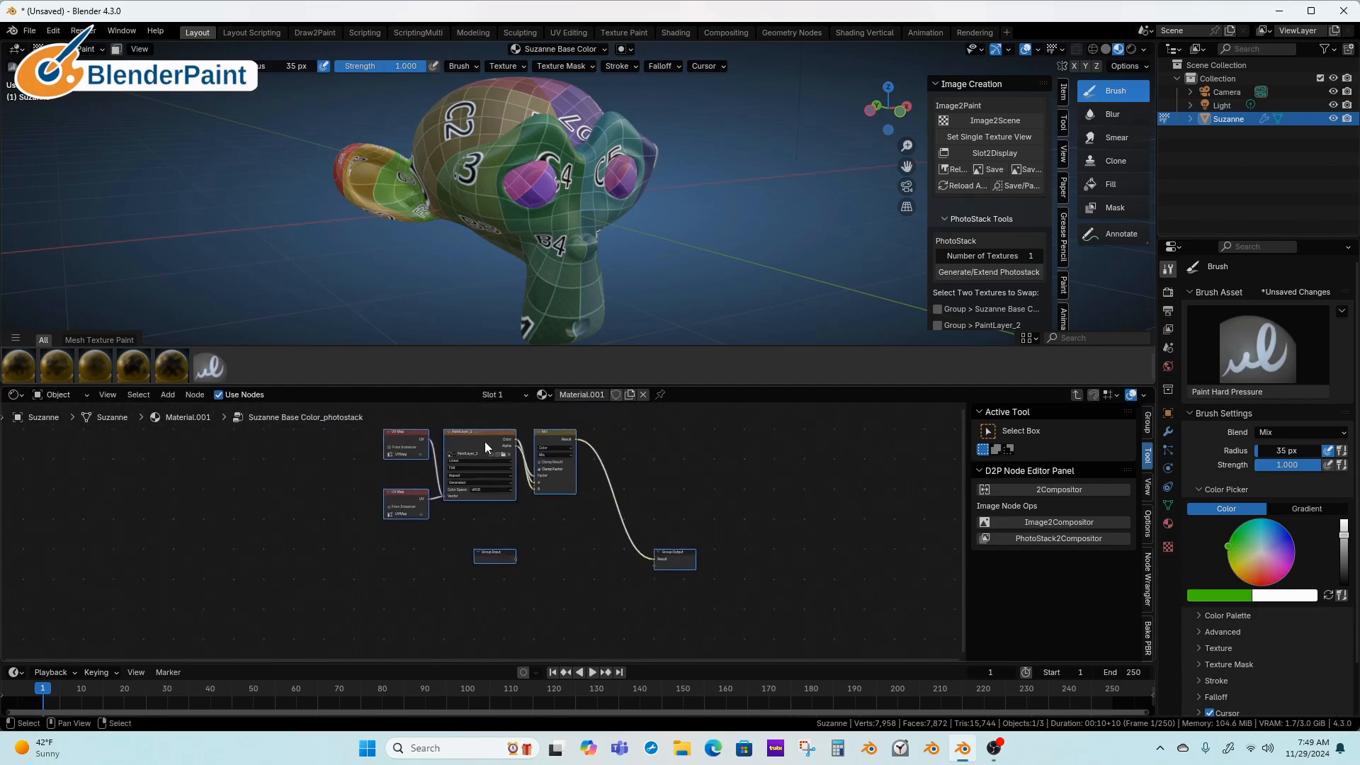
mouse_move(486, 446)
mouse_down()
mouse_move(489, 556)
mouse_move(491, 516)
mouse_up()
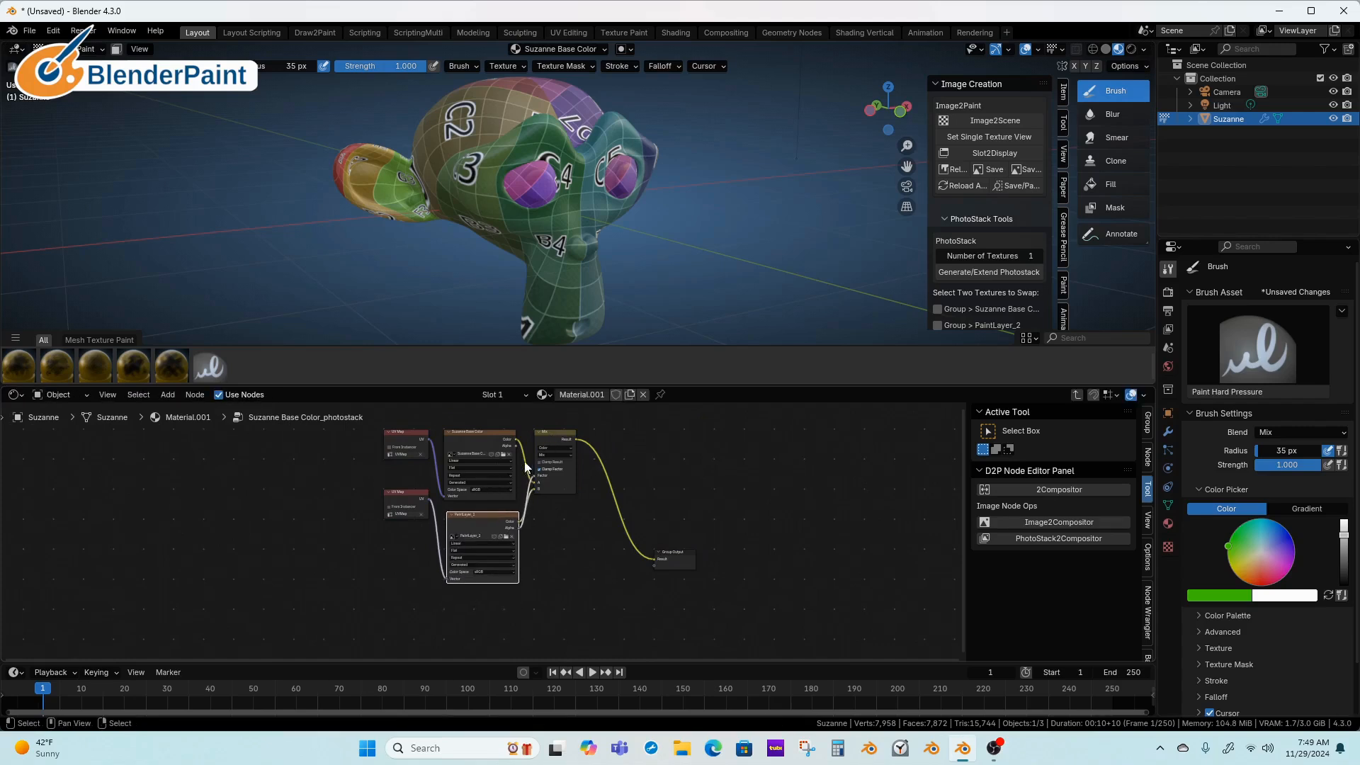
key(Tab)
Enlarge the 3D viewport and paint a broad green stroke across Suzanne's eyes on PaintLayer_2.
ctrl+alt+drag(628, 477, 680, 469)
alt+drag(664, 481, 667, 483)
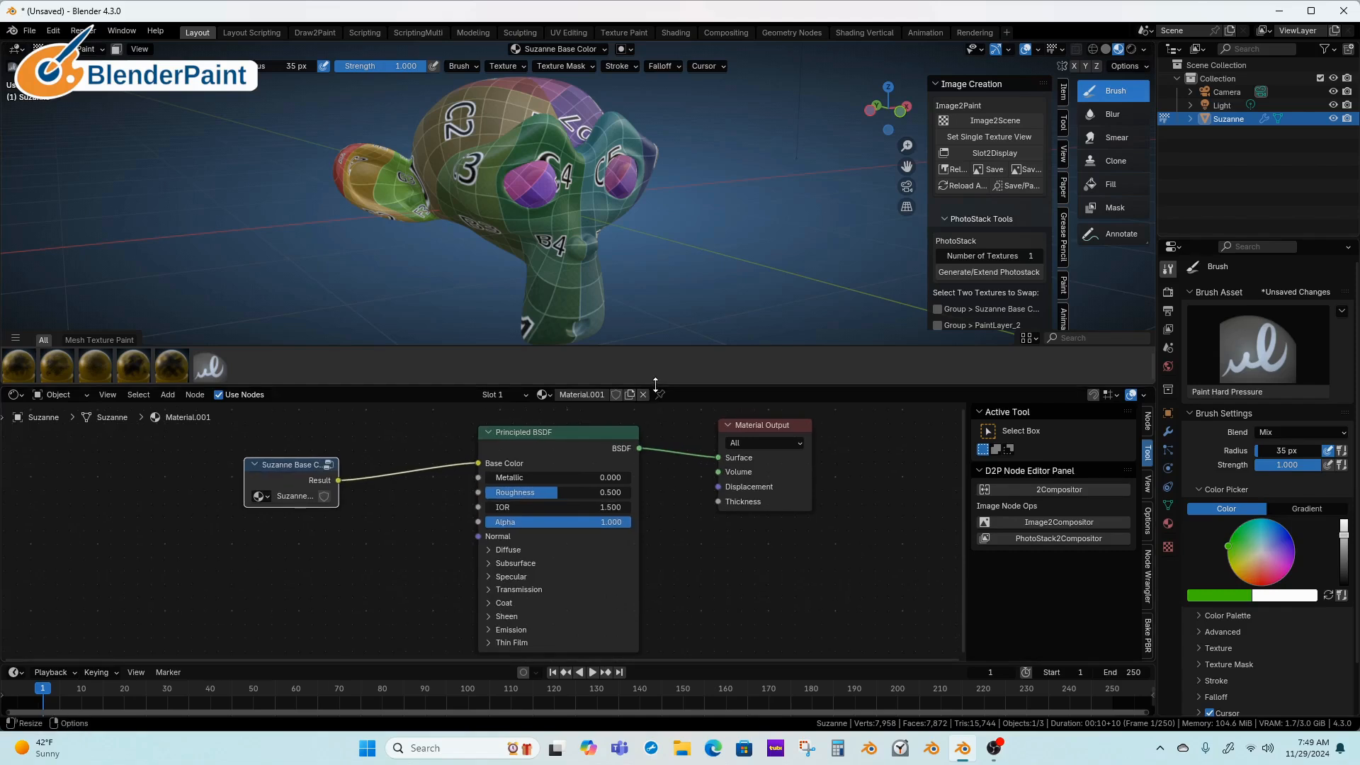
drag(648, 387, 648, 475)
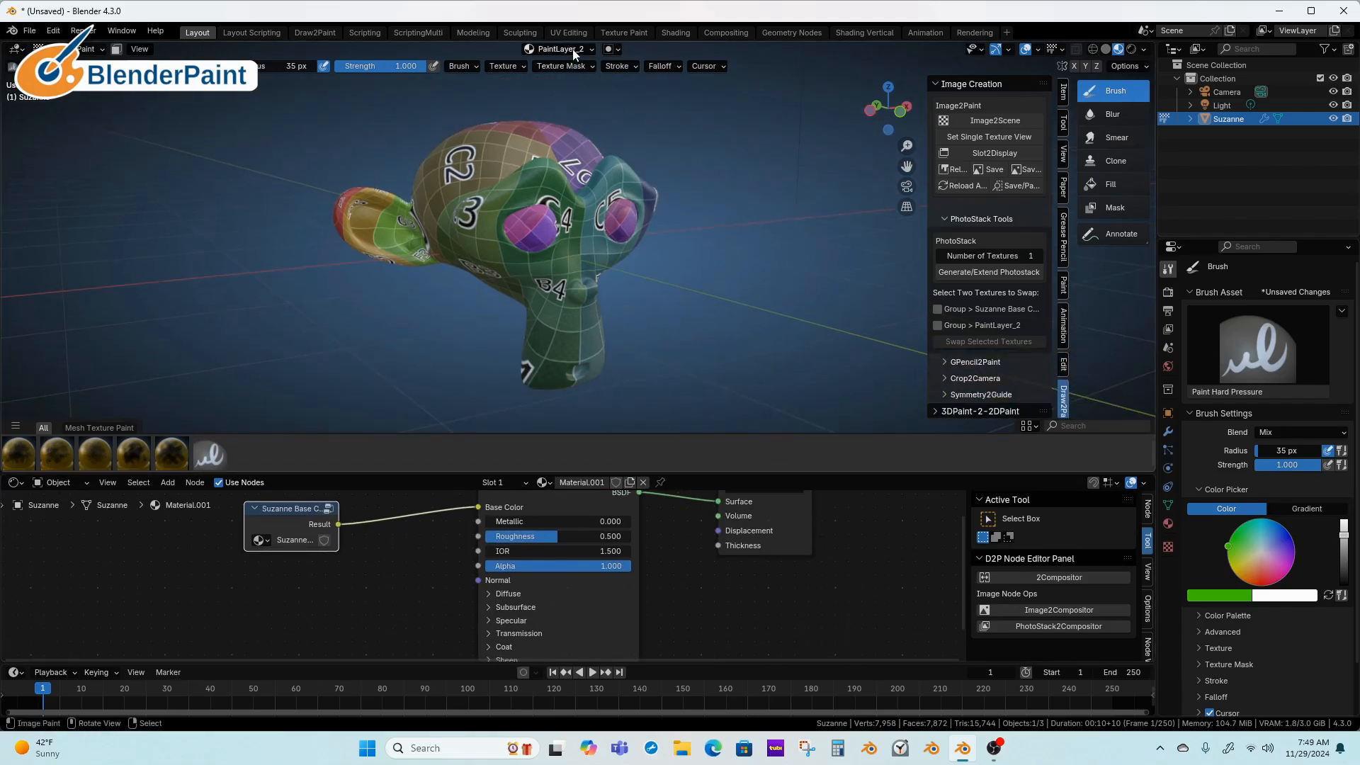
mouse_move(564, 215)
mouse_down()
mouse_move(437, 255)
mouse_move(564, 212)
mouse_move(663, 218)
mouse_move(652, 248)
mouse_up()
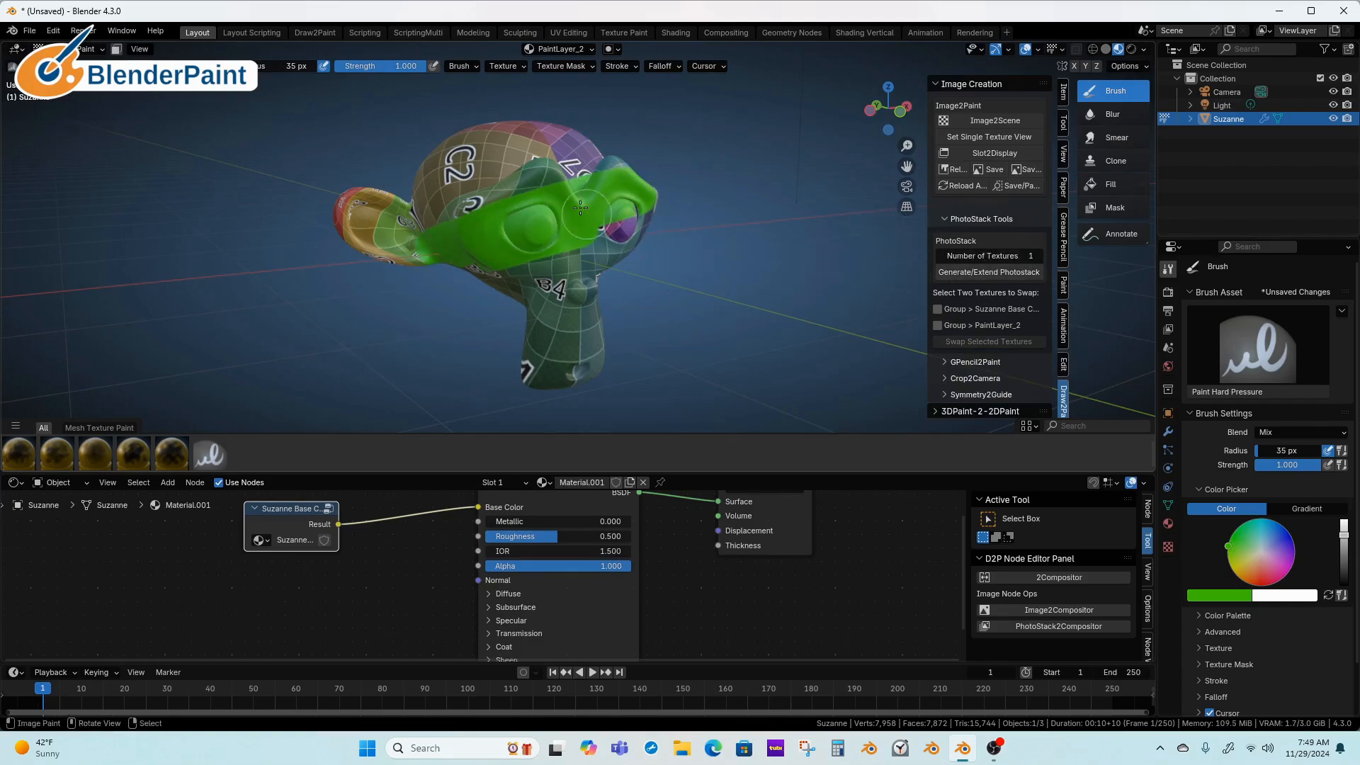
Extend the PhotoStack by one texture and reconnect the Principled BSDF to the Material Output's Surface.
click(995, 272)
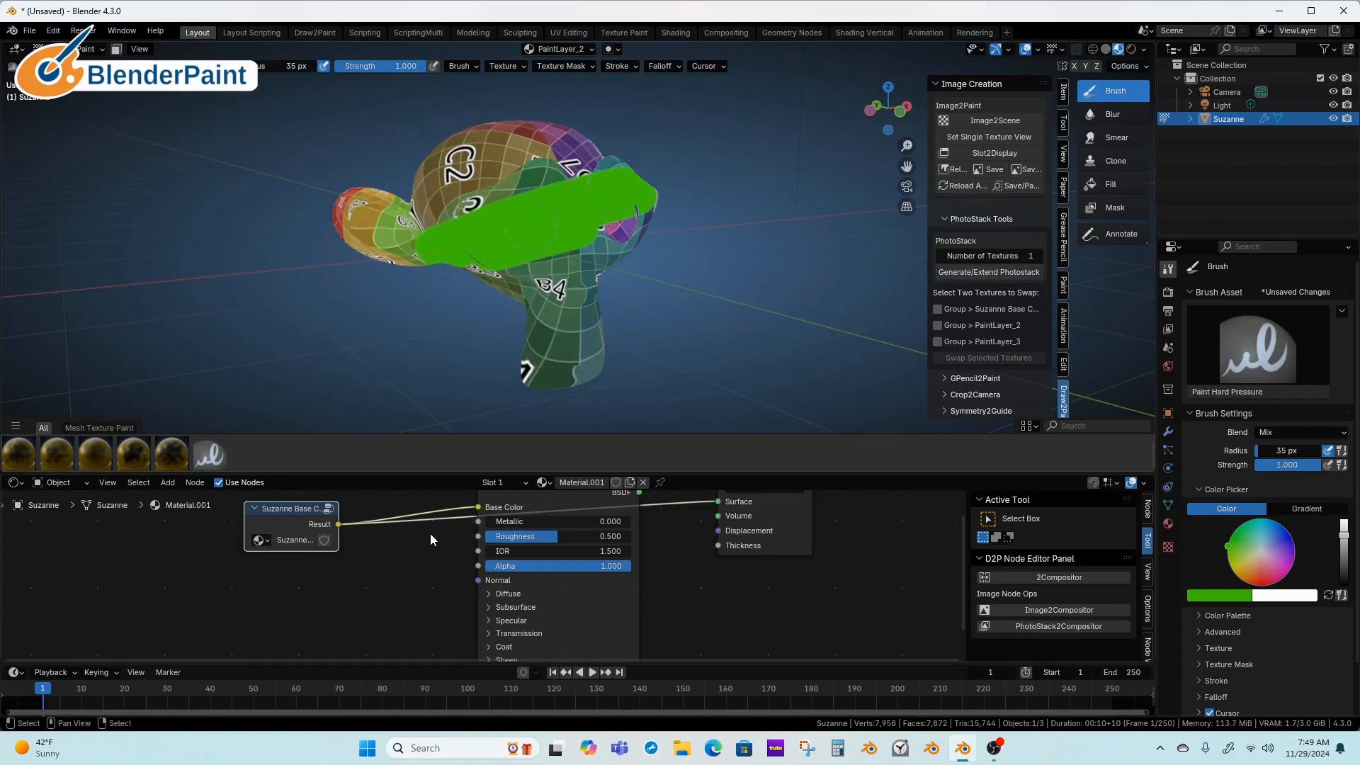
middle_drag(436, 529, 424, 560)
ctrl+shift+click(500, 515)
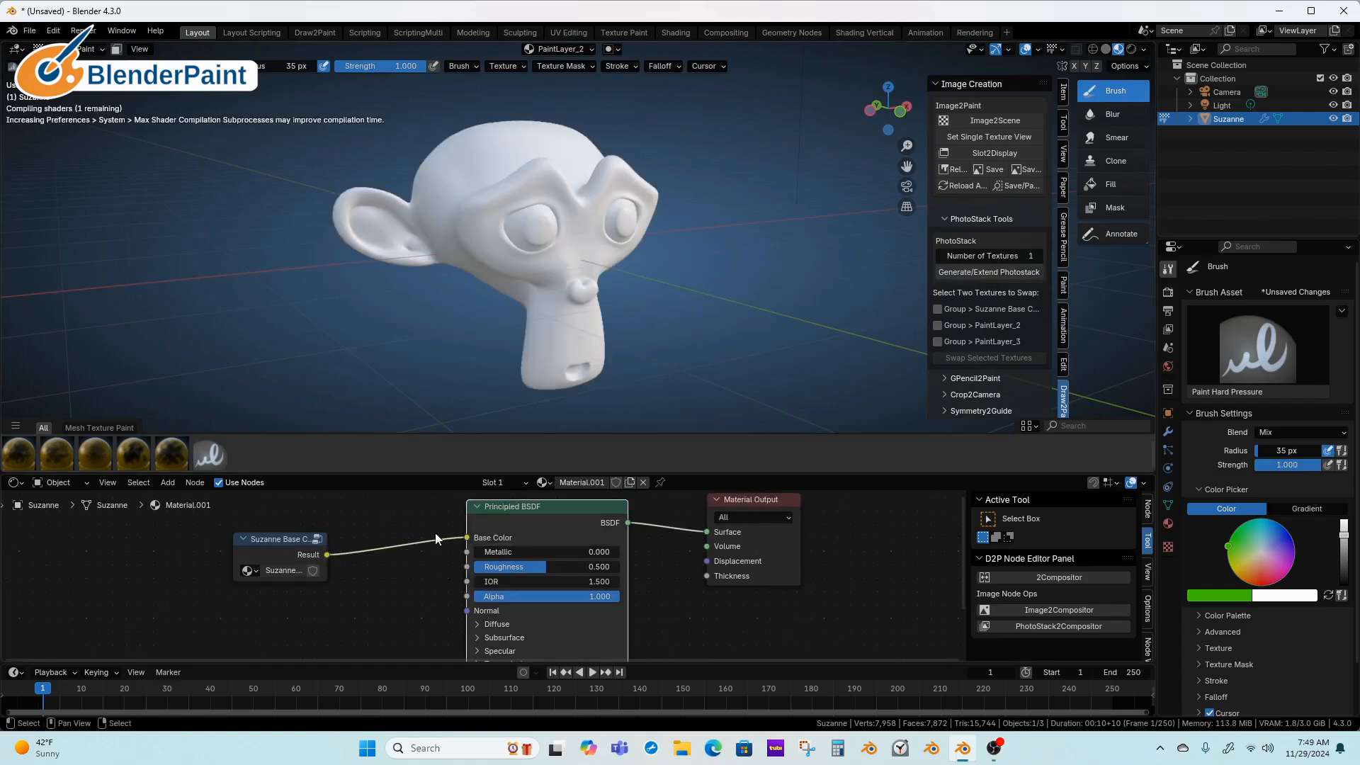
drag(304, 539, 338, 536)
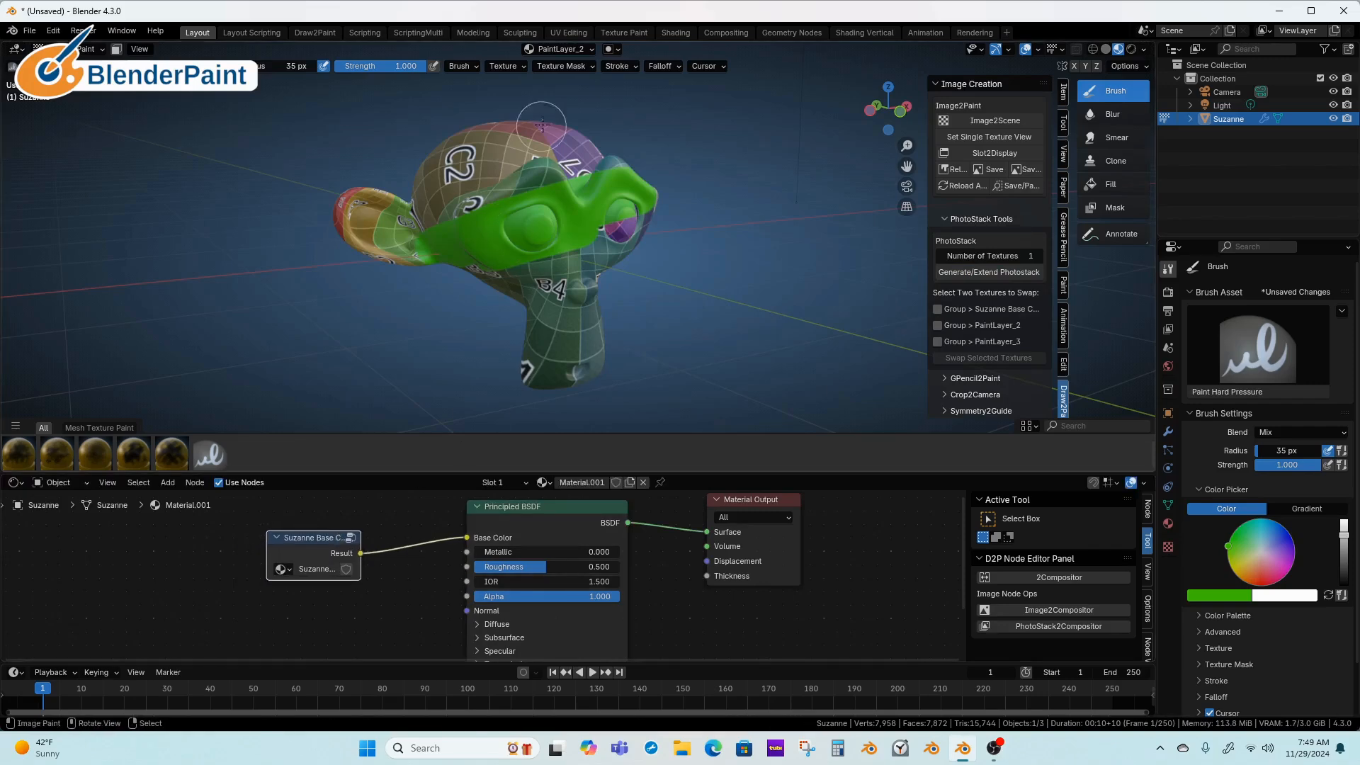
Make PaintLayer_3 the active texture slot for painting on Suzanne.
click(556, 49)
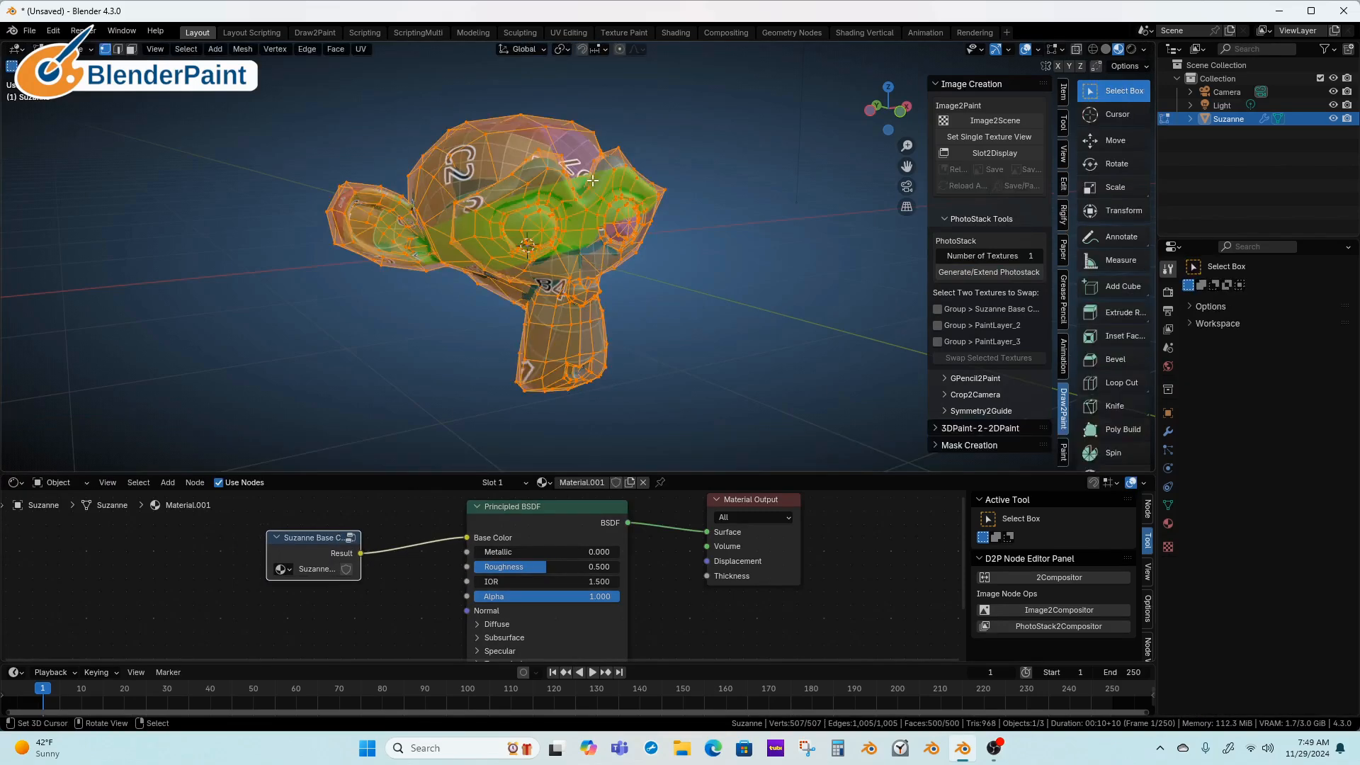
click(571, 49)
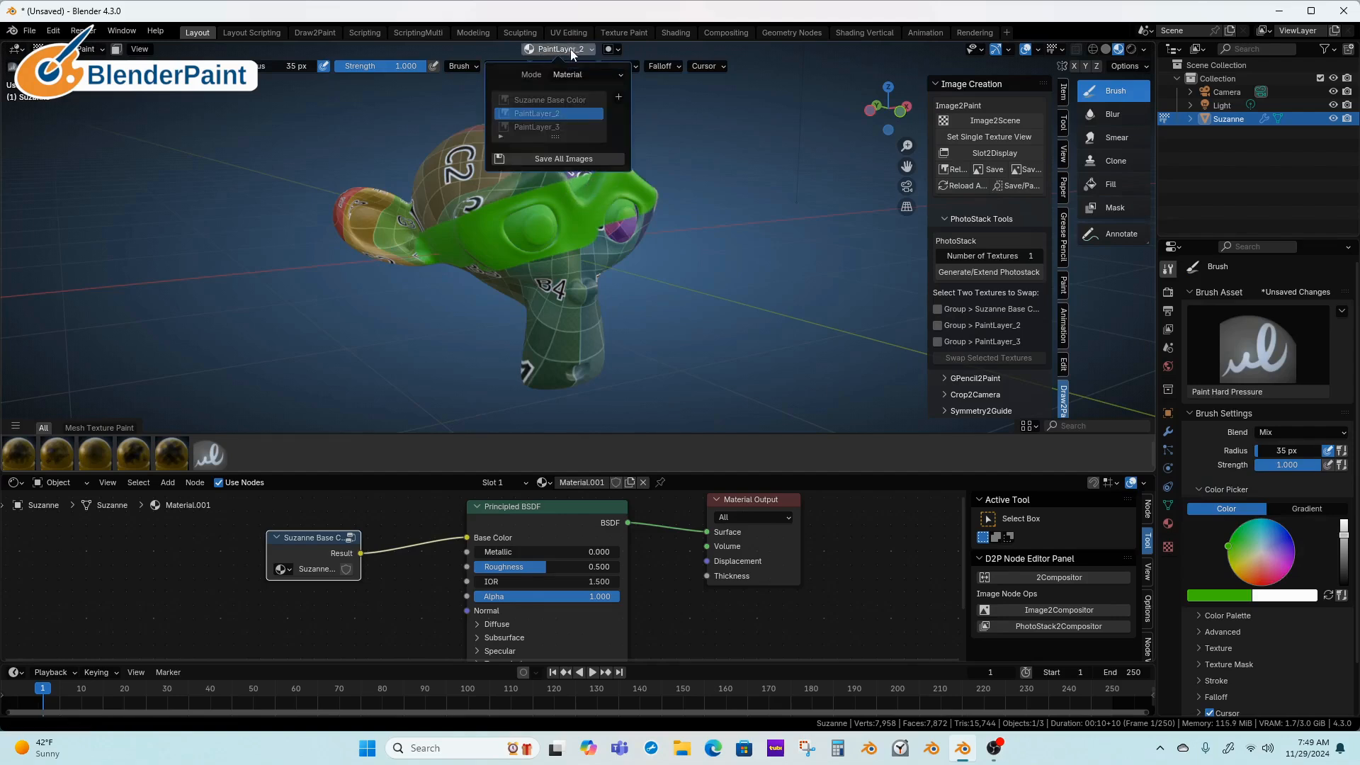
click(552, 129)
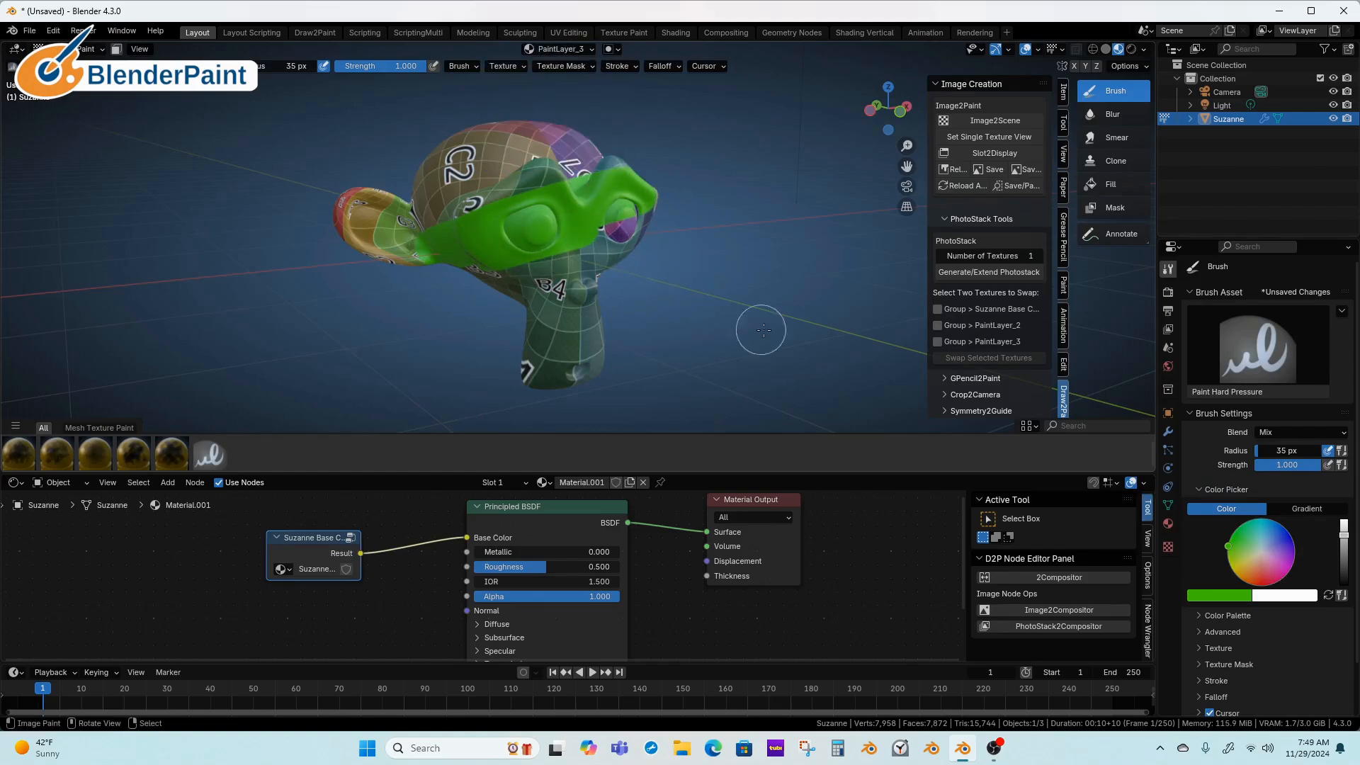
Set the brush colour to red and paint a broad diagonal stroke from Suzanne's forehead across one eye to the nose.
drag(1245, 553, 1258, 586)
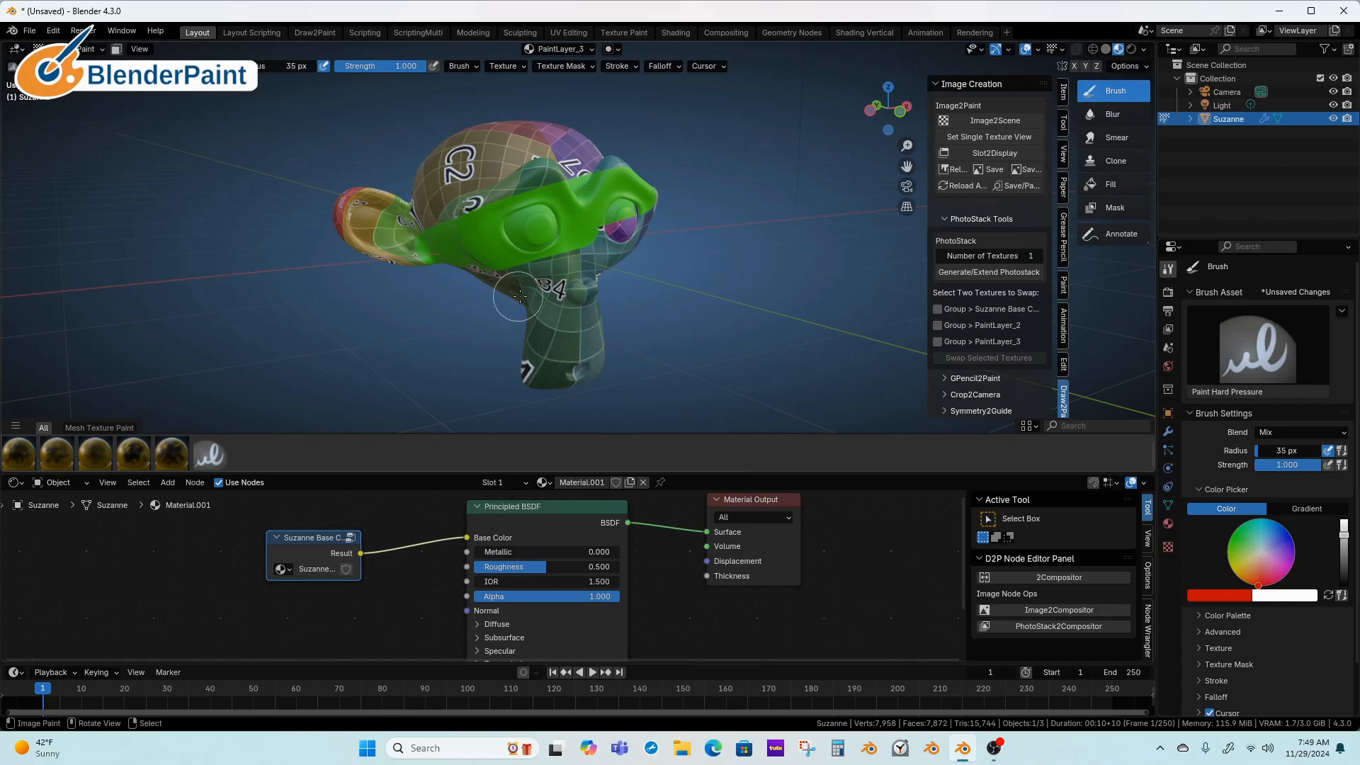
drag(478, 163, 577, 271)
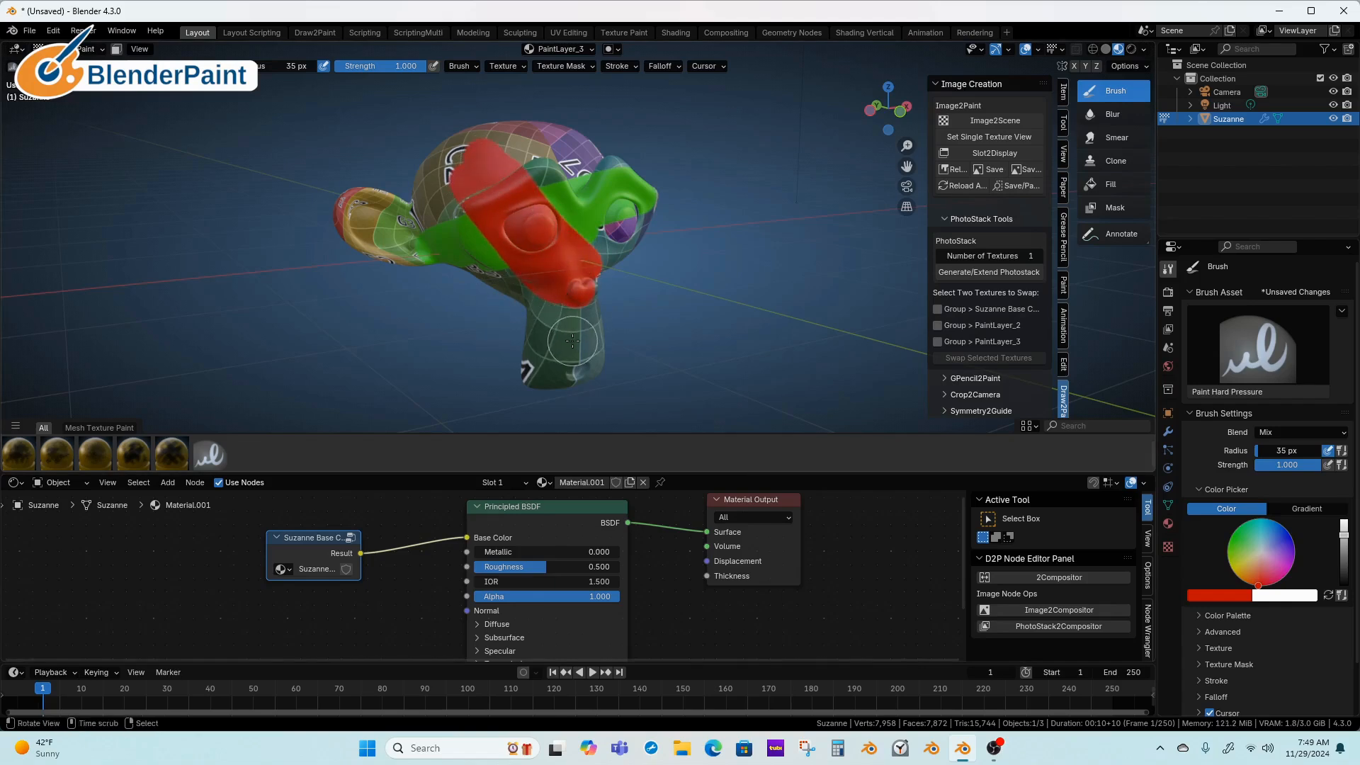
middle_drag(573, 342, 534, 375)
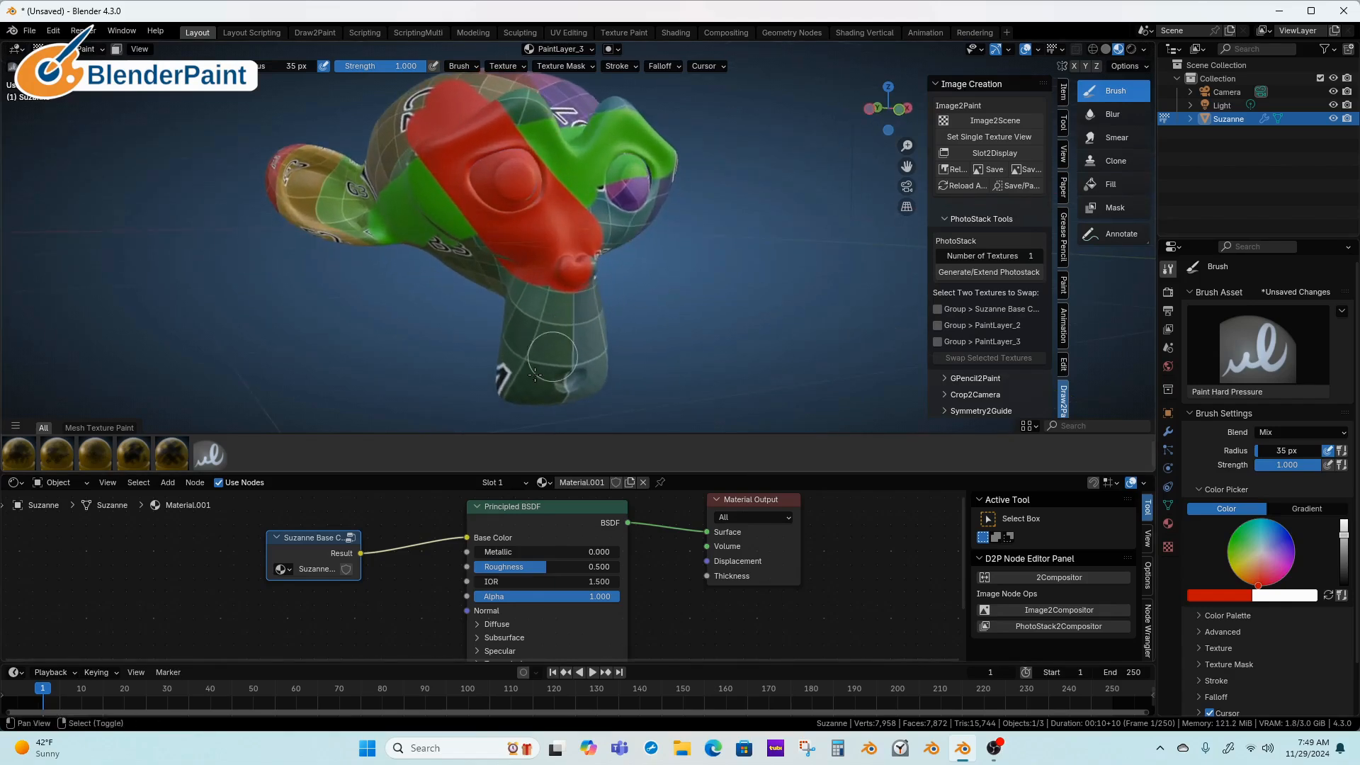
Move the PhotoStack group node closer to the Principled BSDF and swap the PaintLayer_2 and PaintLayer_3 textures.
drag(338, 540, 382, 528)
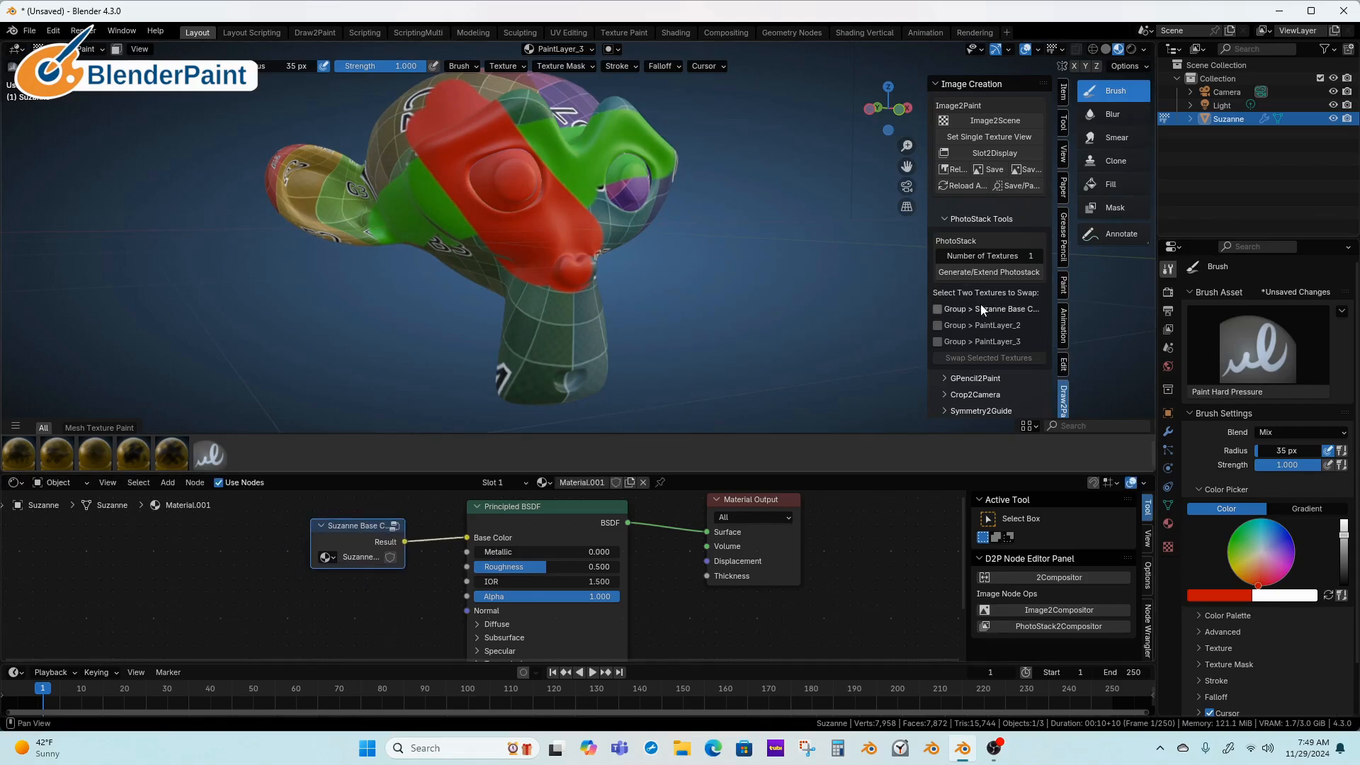
click(940, 343)
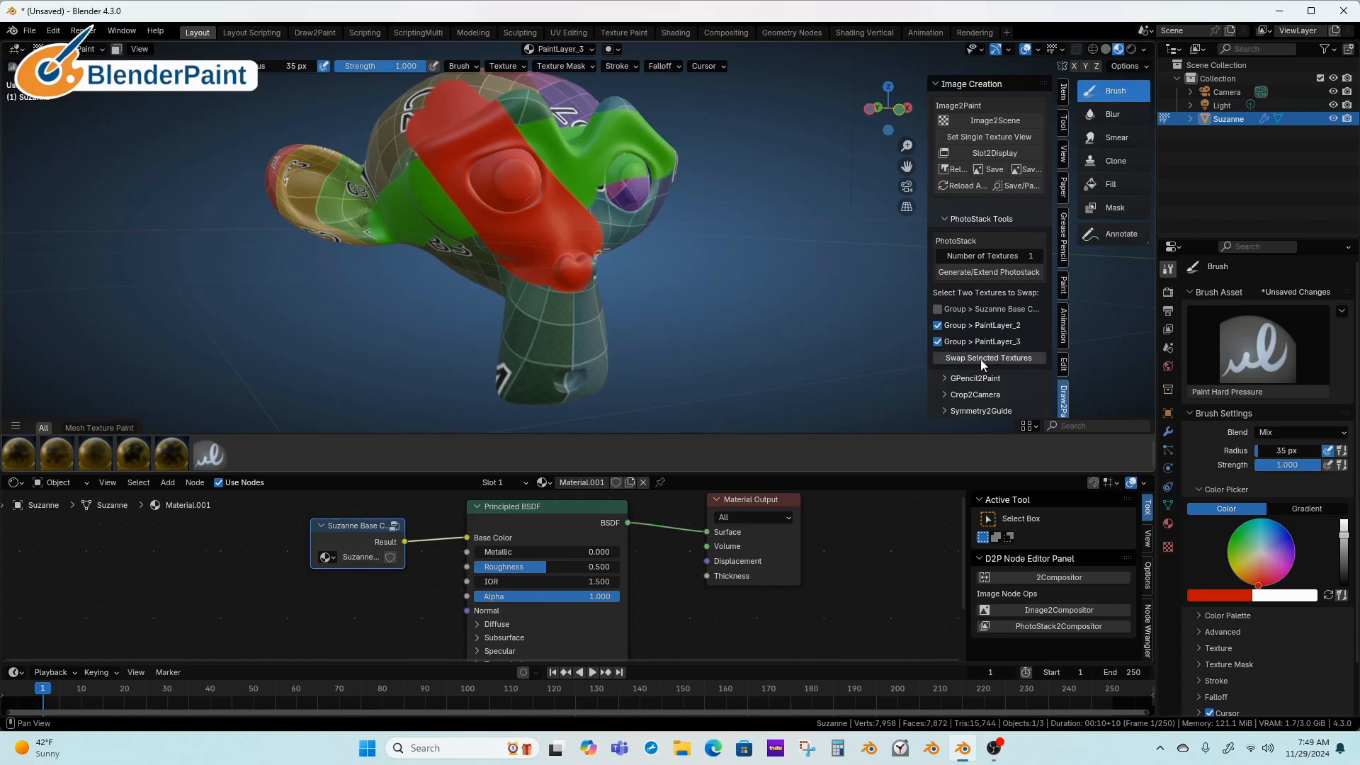
click(981, 363)
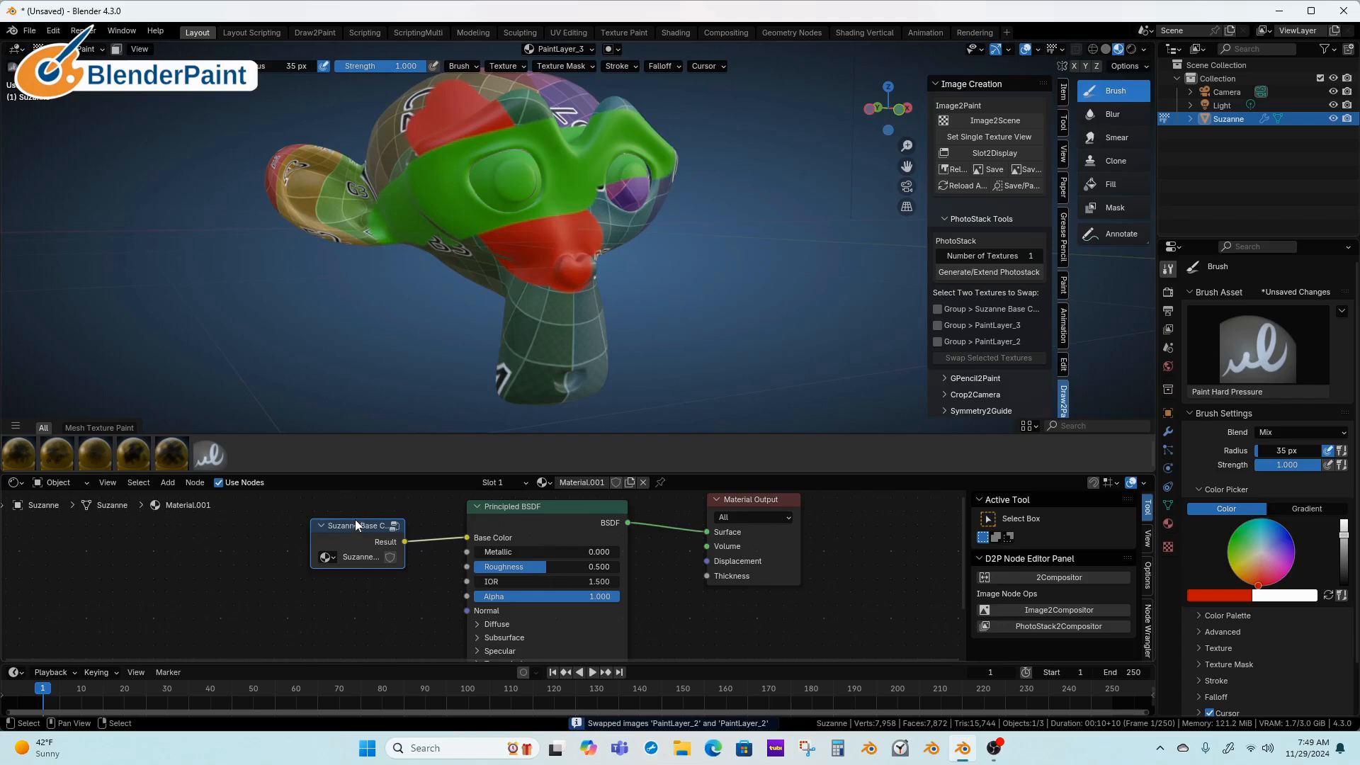
Enlarge the node editor and examine the order of the PaintLayer_2 and PaintLayer_3 texture nodes inside the PhotoStack group.
click(401, 525)
click(394, 526)
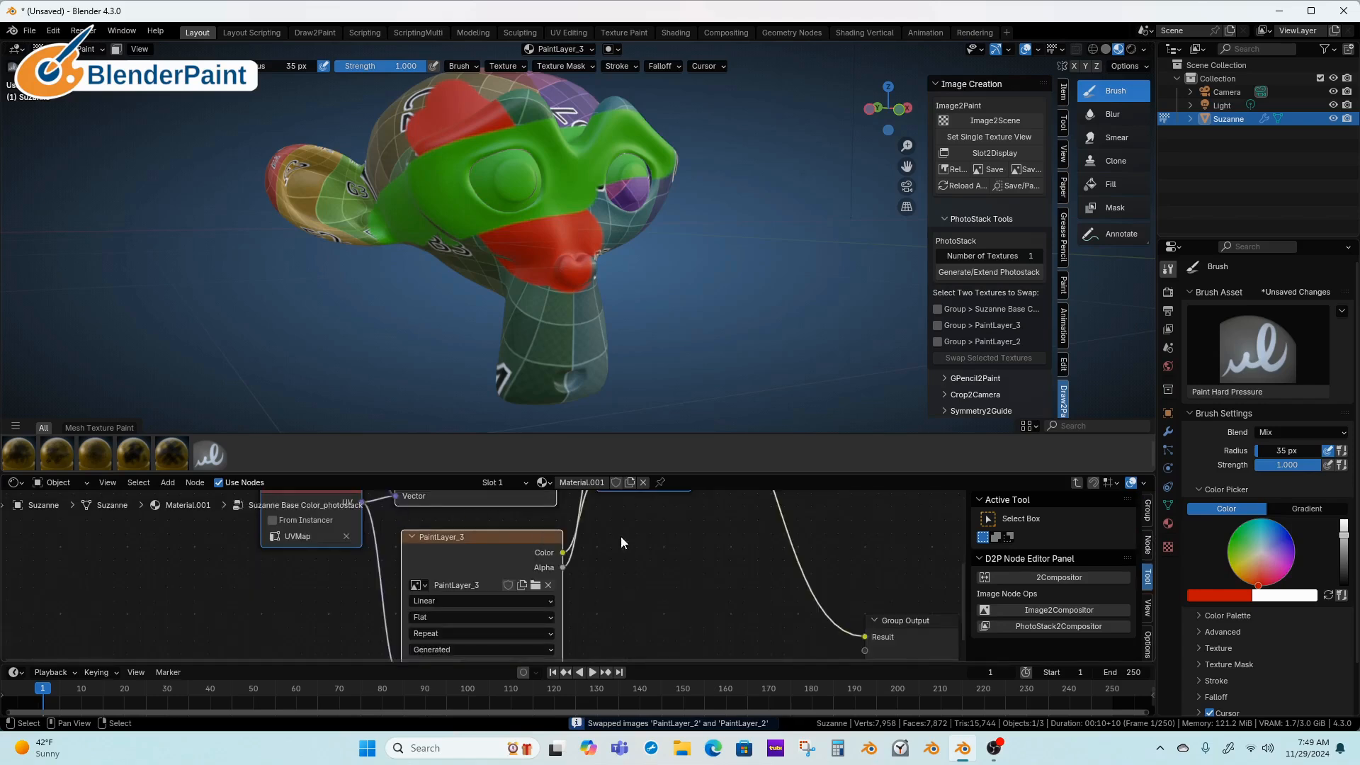
scroll(670, 527, down, 5)
middle_drag(653, 536, 592, 588)
scroll(496, 571, down, 2)
middle_drag(453, 563, 563, 538)
middle_drag(542, 574, 557, 589)
drag(591, 473, 592, 315)
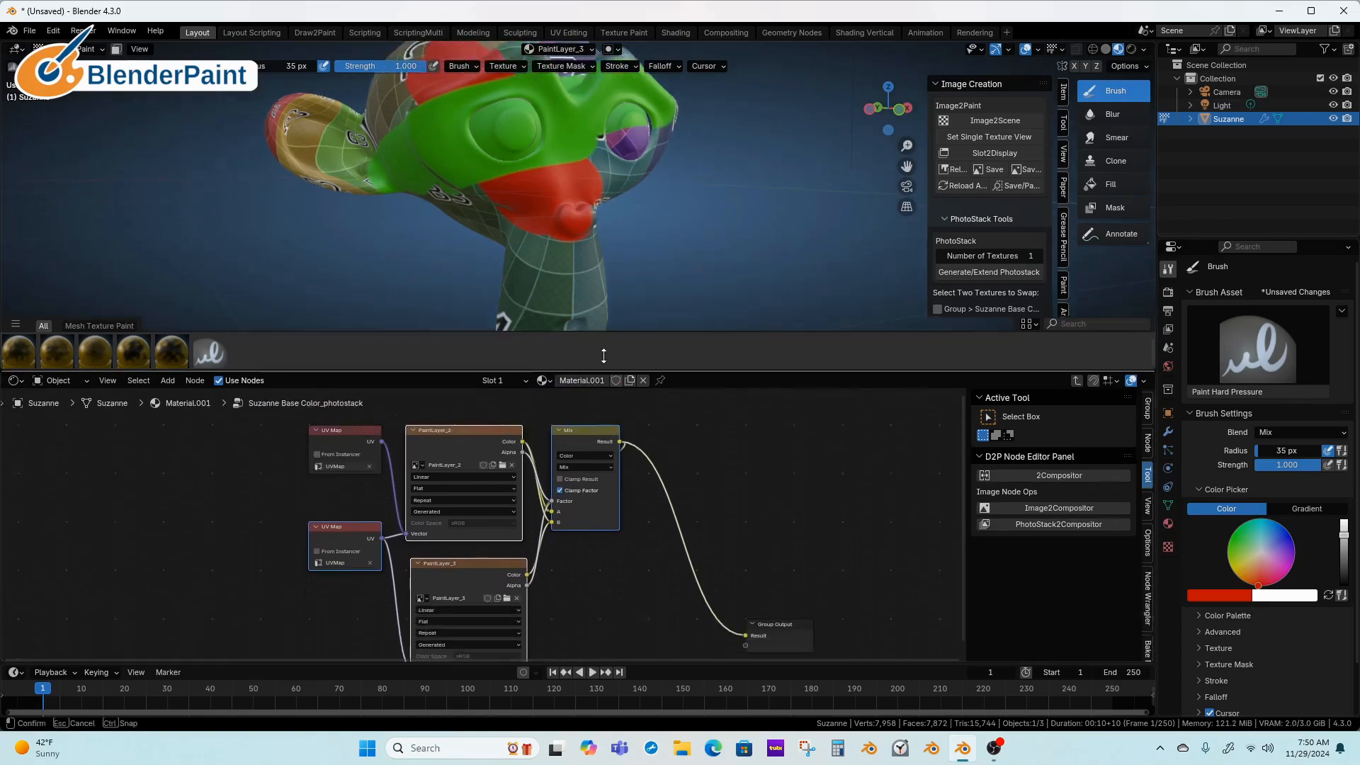
scroll(486, 389, up, 3)
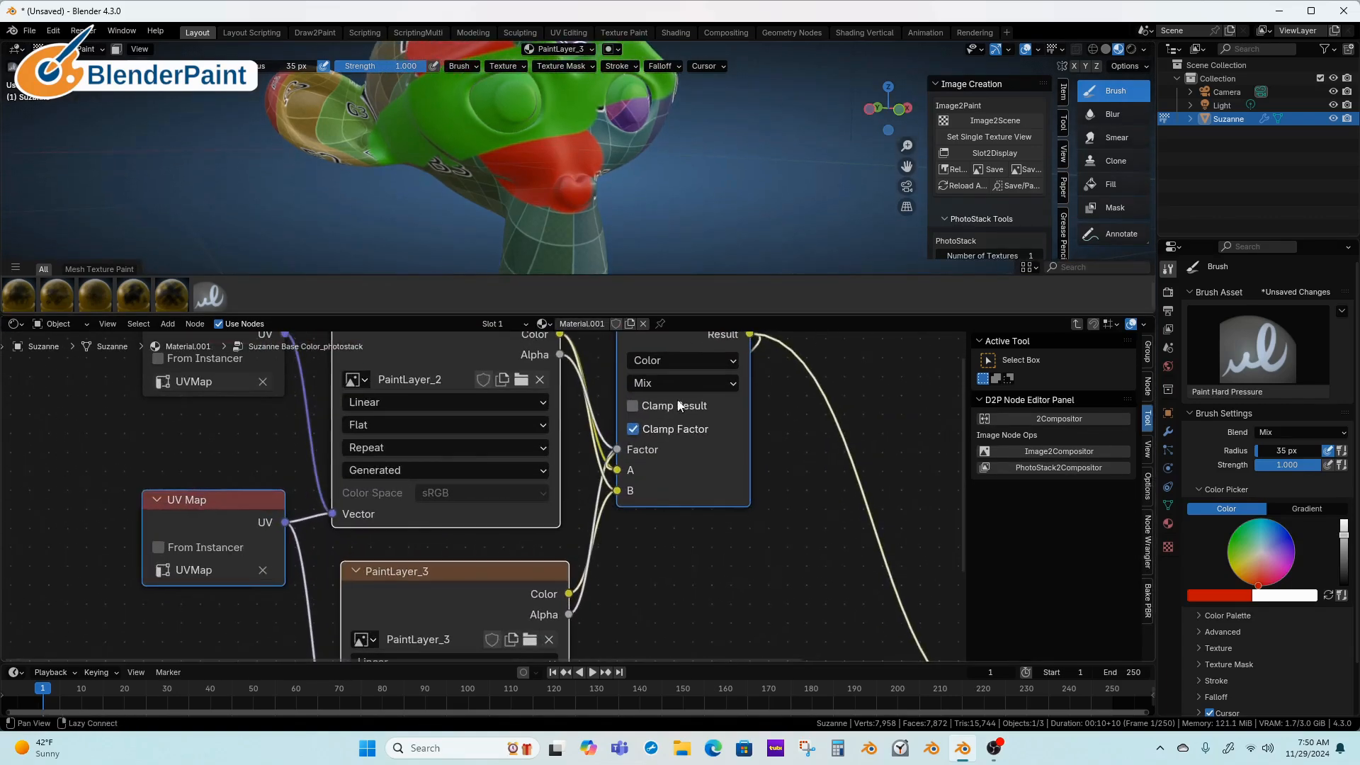
click(464, 353)
click(450, 569)
key(Tab)
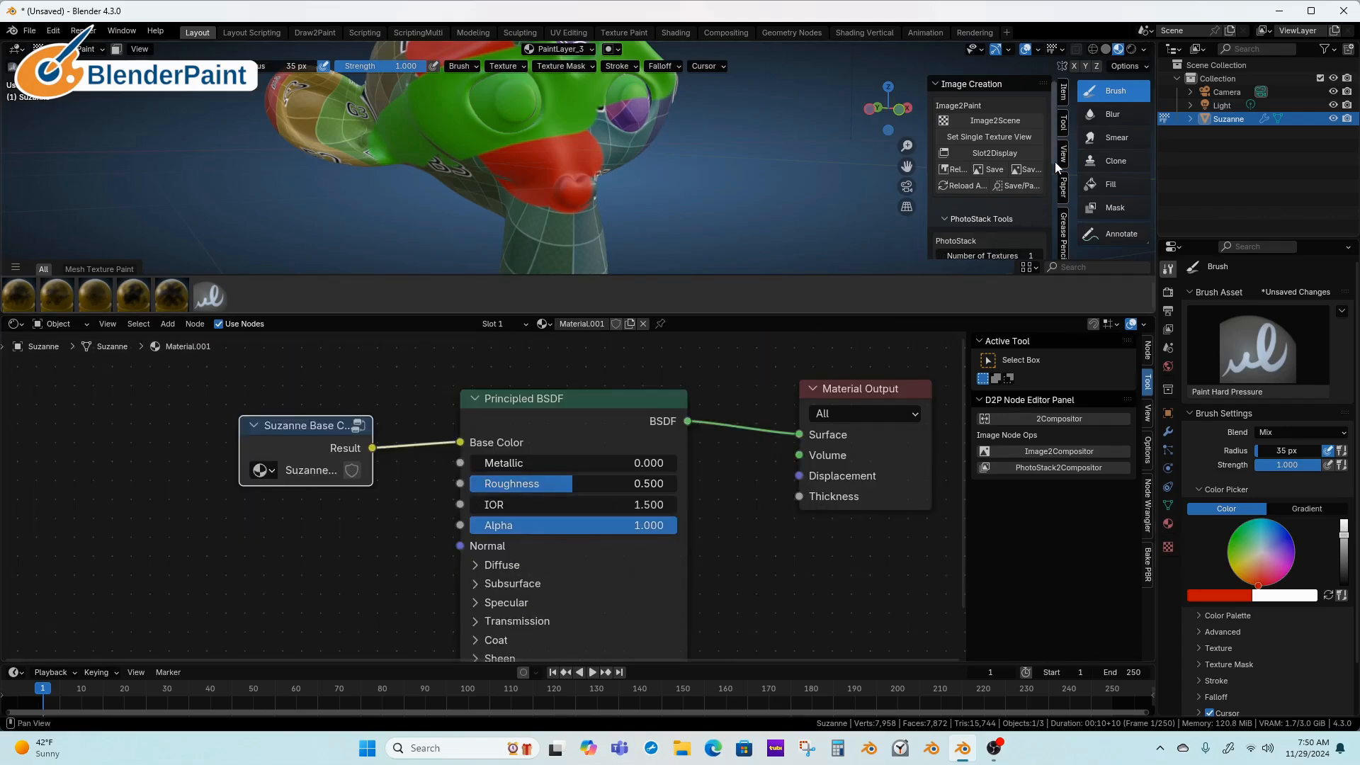
Swap PaintLayer_3 and PaintLayer_2 back to their former order and check their texture nodes inside the PhotoStack group.
scroll(1048, 170, down, 5)
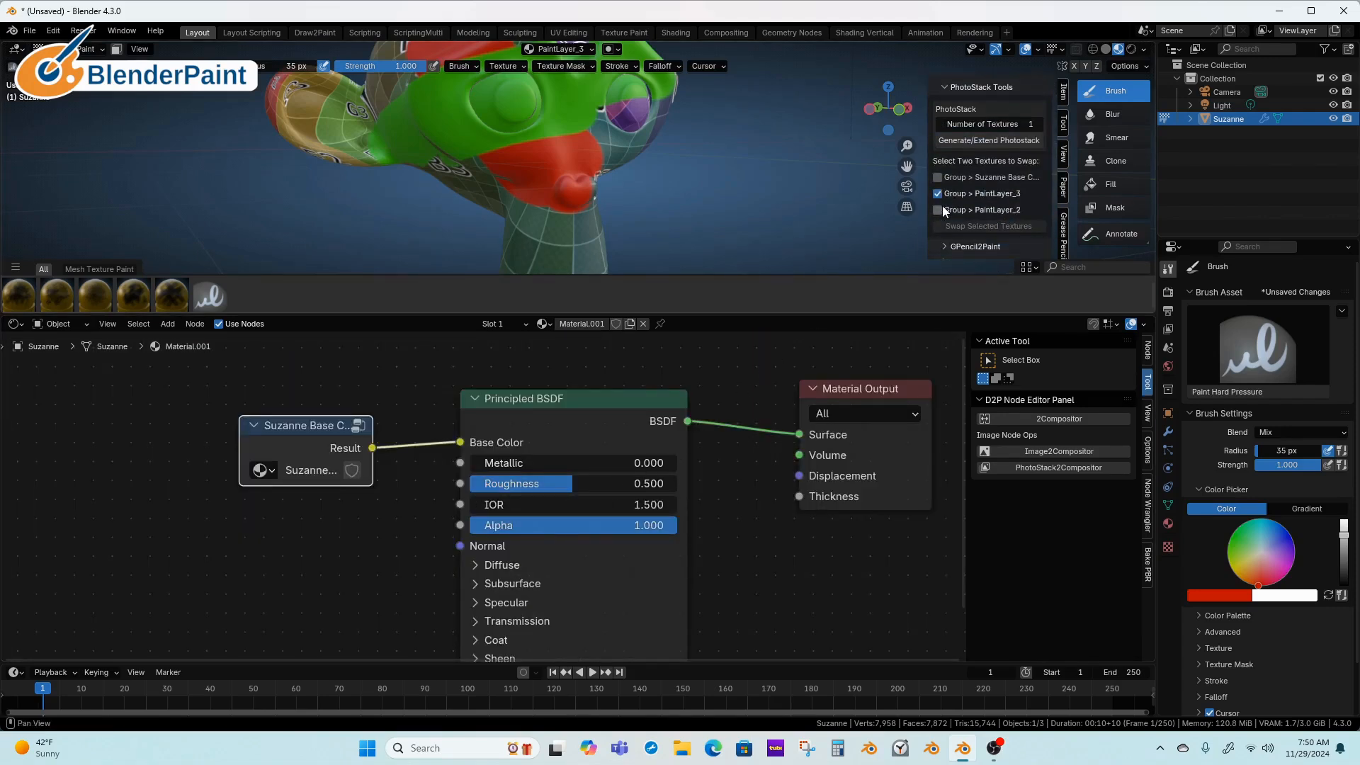
click(939, 210)
click(977, 225)
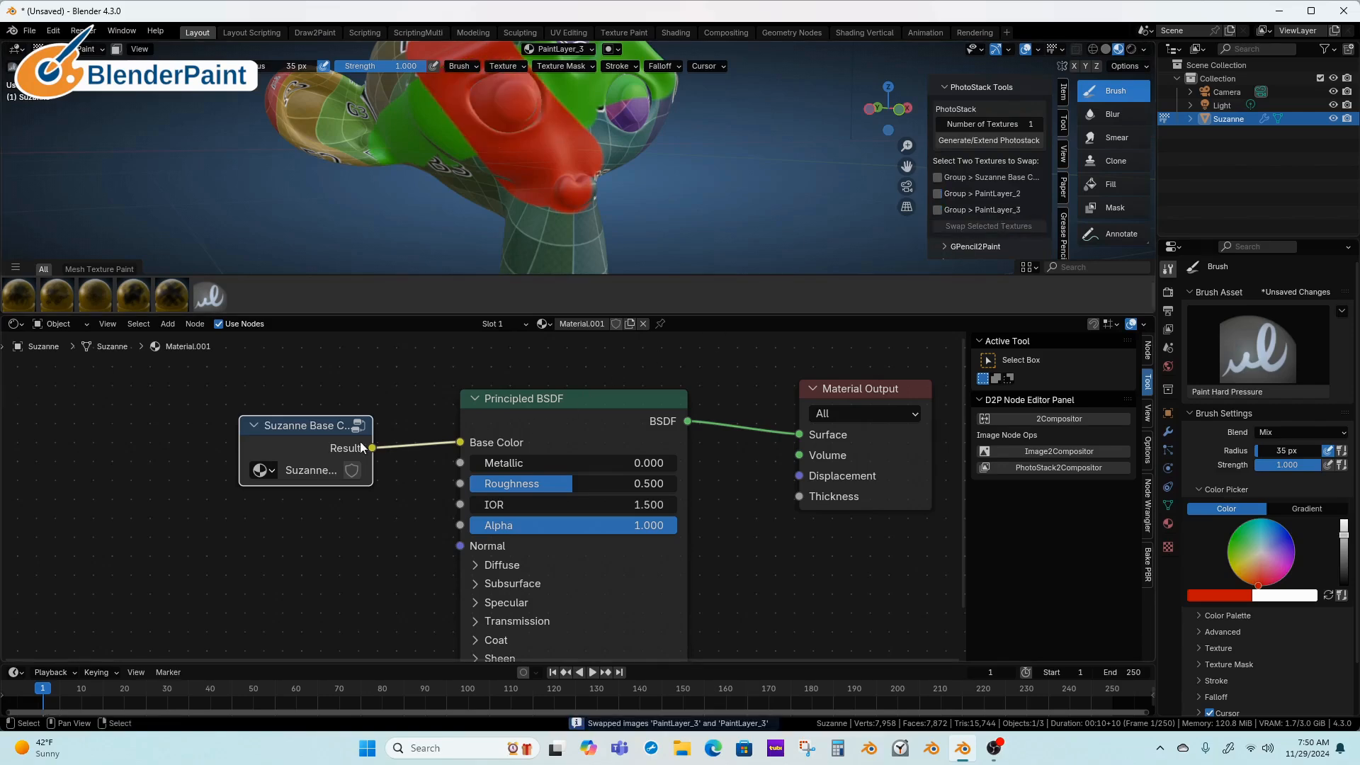
key(Tab)
mouse_move(476, 432)
alt+mouse_down()
mouse_move(474, 401)
mouse_move(481, 417)
alt+mouse_up()
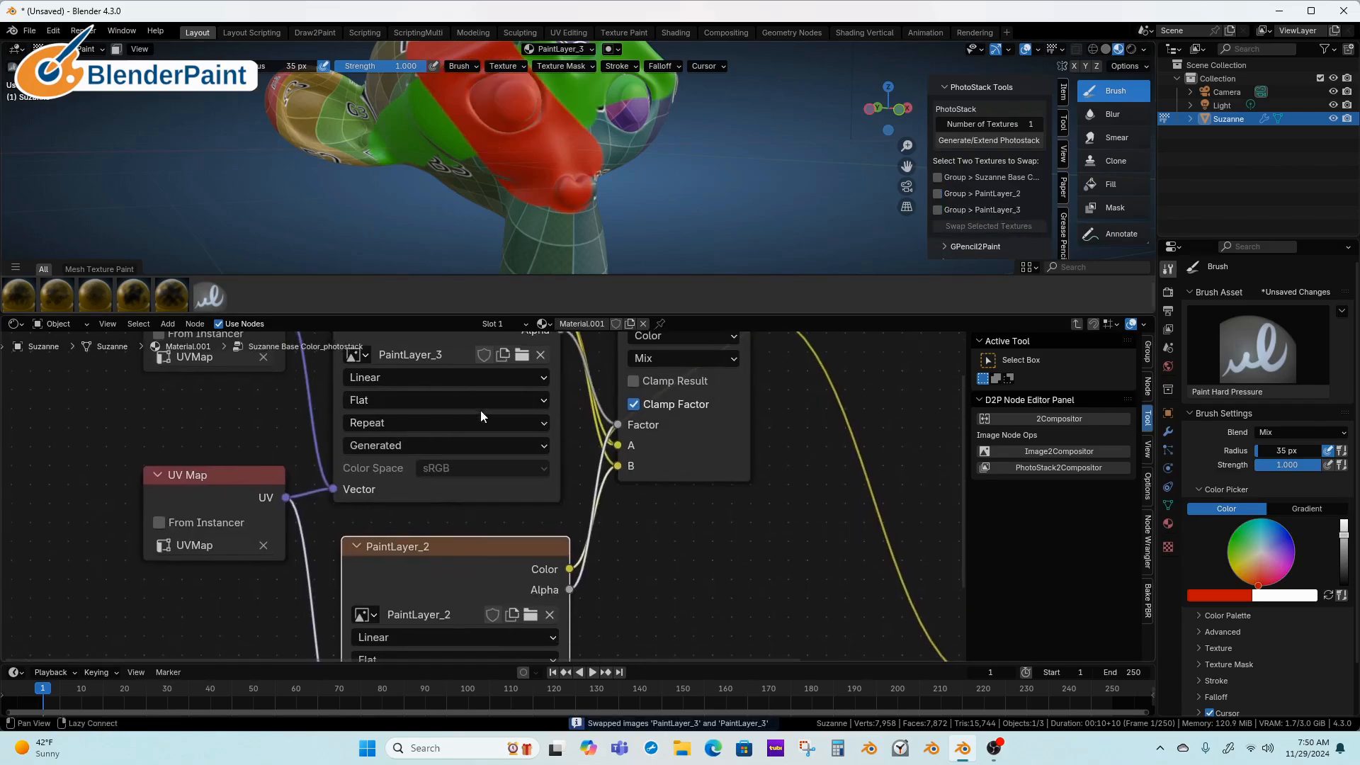
scroll(481, 417, down, 3)
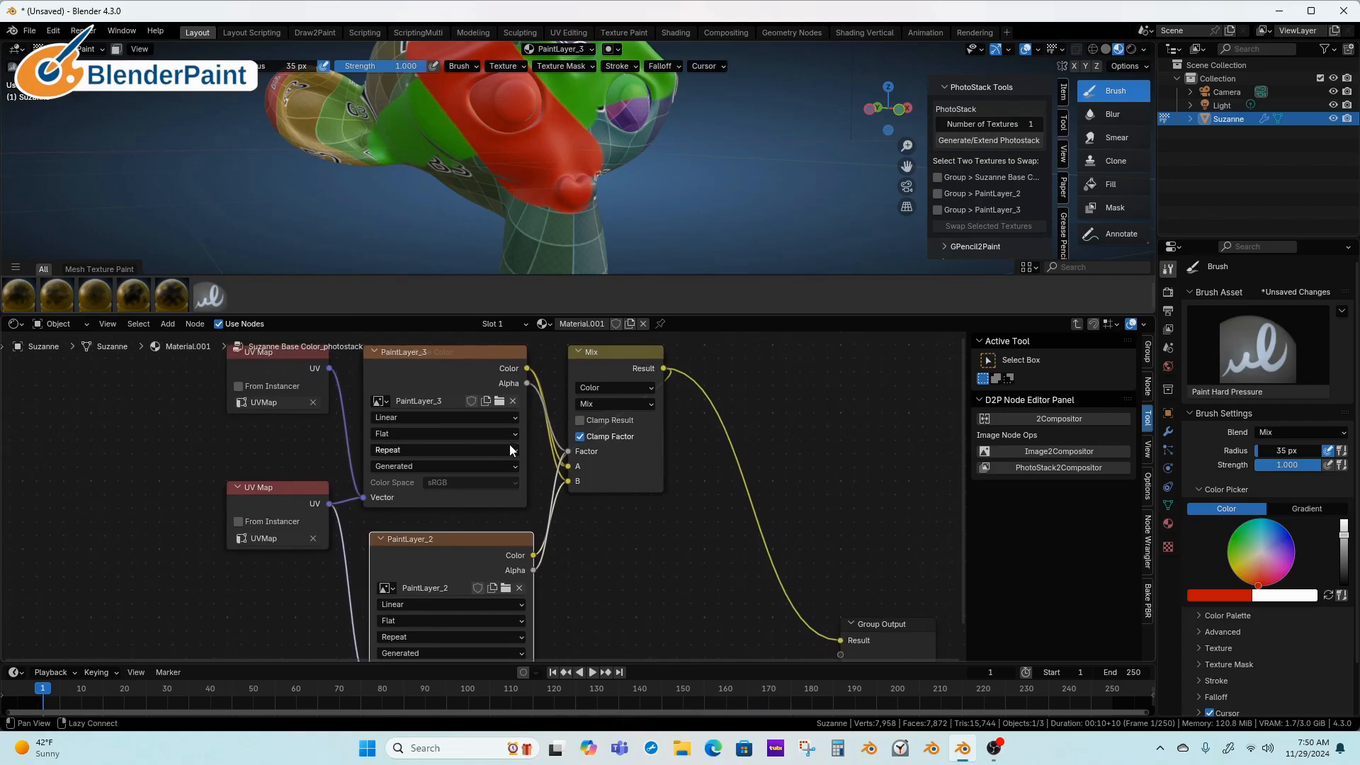
key(Tab)
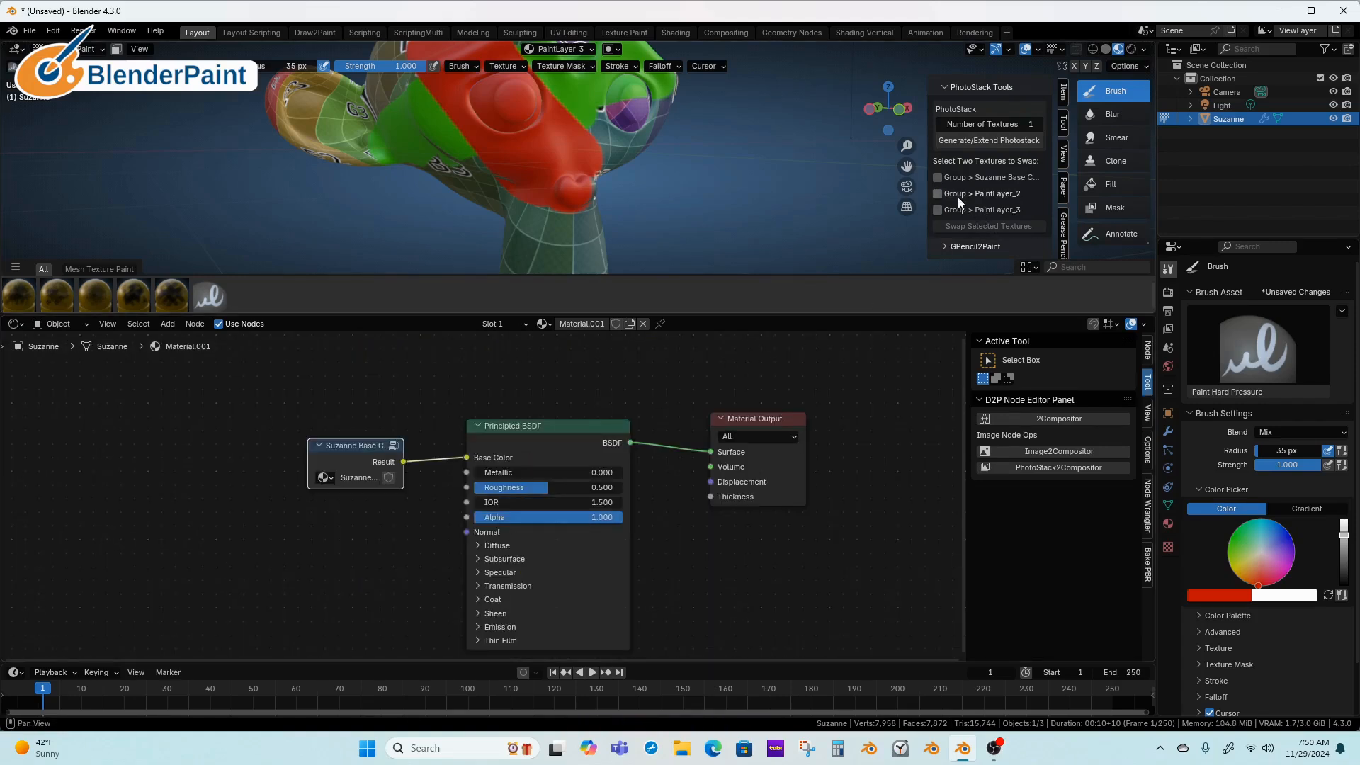
Swap PaintLayer_2 and PaintLayer_3 once more so the green layer lies over the red, and enlarge the 3D viewport.
click(939, 210)
click(988, 226)
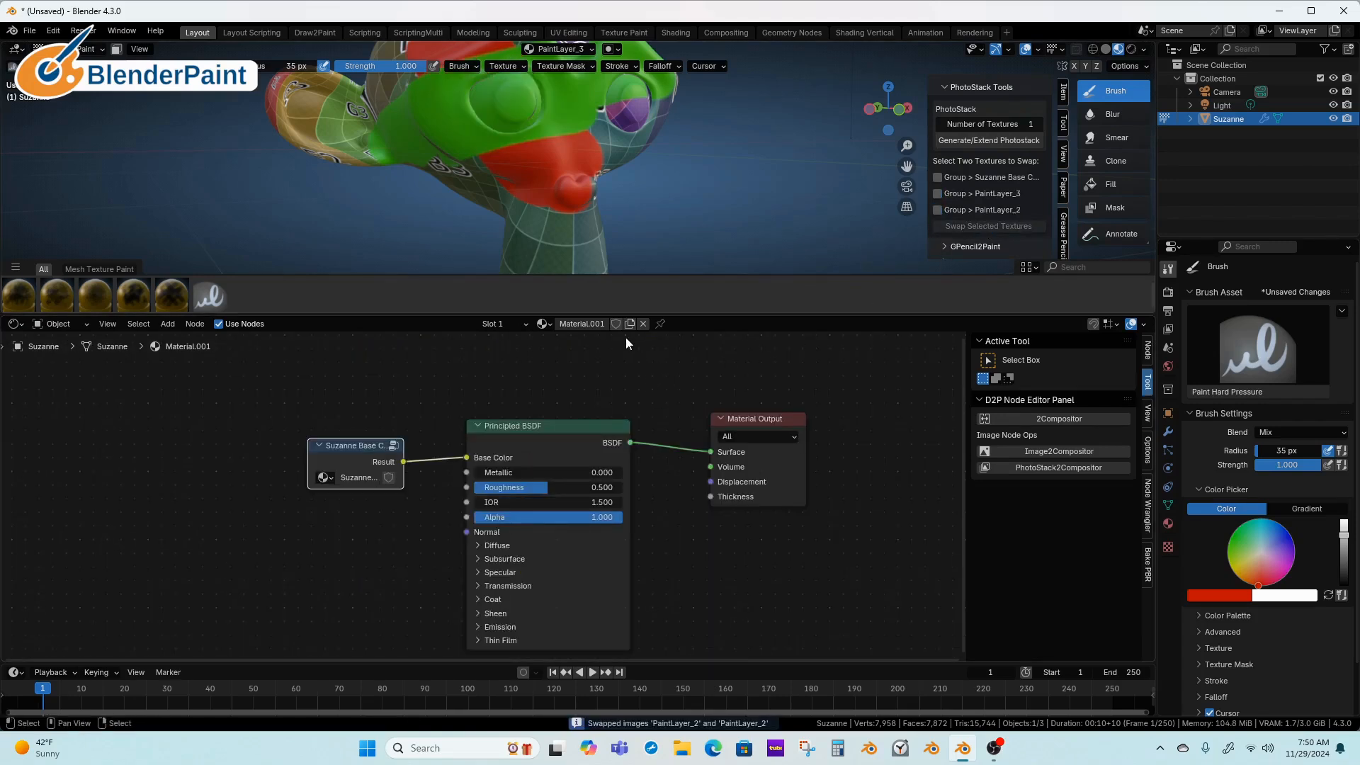
drag(668, 313, 668, 391)
scroll(729, 300, down, 1)
shift+middle_drag(727, 303, 682, 317)
mouse_move(666, 492)
middle_down()
mouse_move(637, 459)
mouse_move(647, 493)
middle_up()
scroll(656, 494, down, 3)
drag(348, 467, 347, 466)
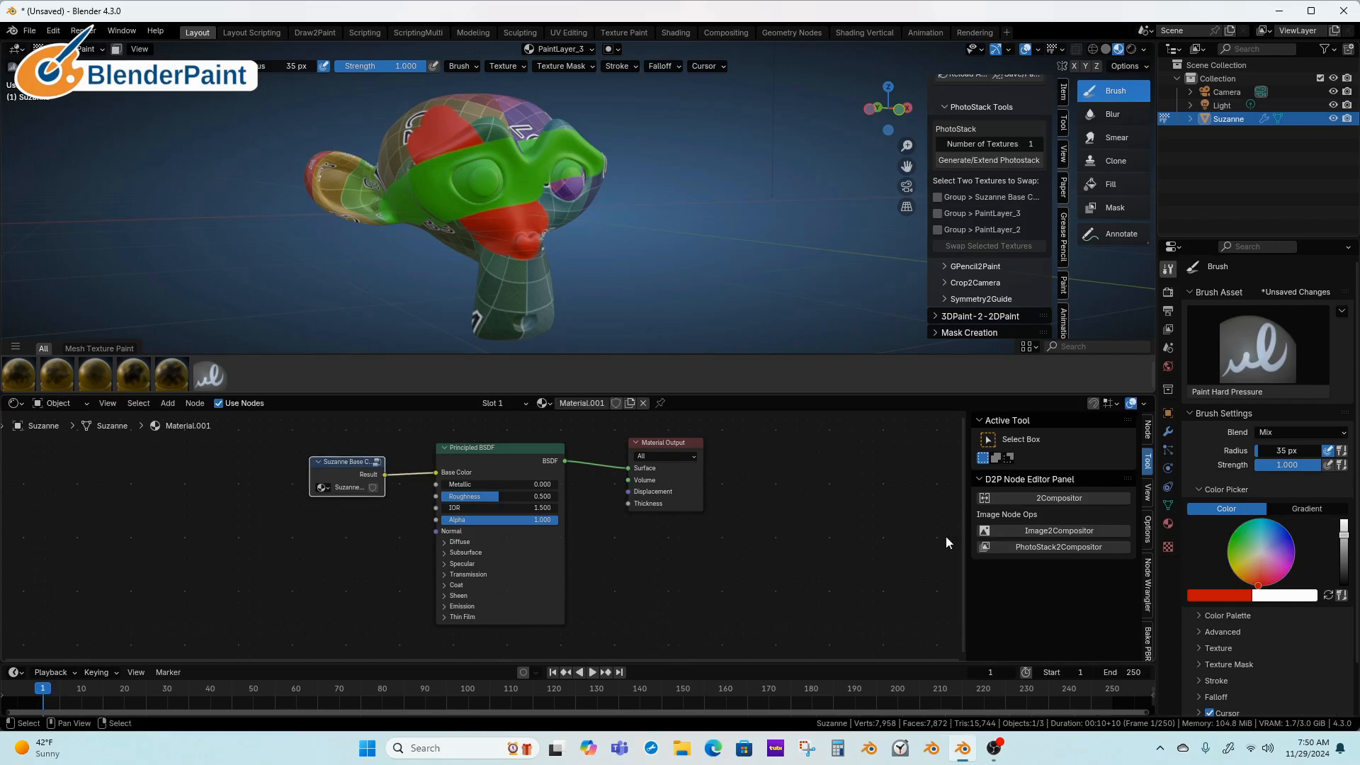
Send the selected PhotoStack group to the compositor and examine the resulting PhotoStack image nodes and Mix nodes.
click(1050, 547)
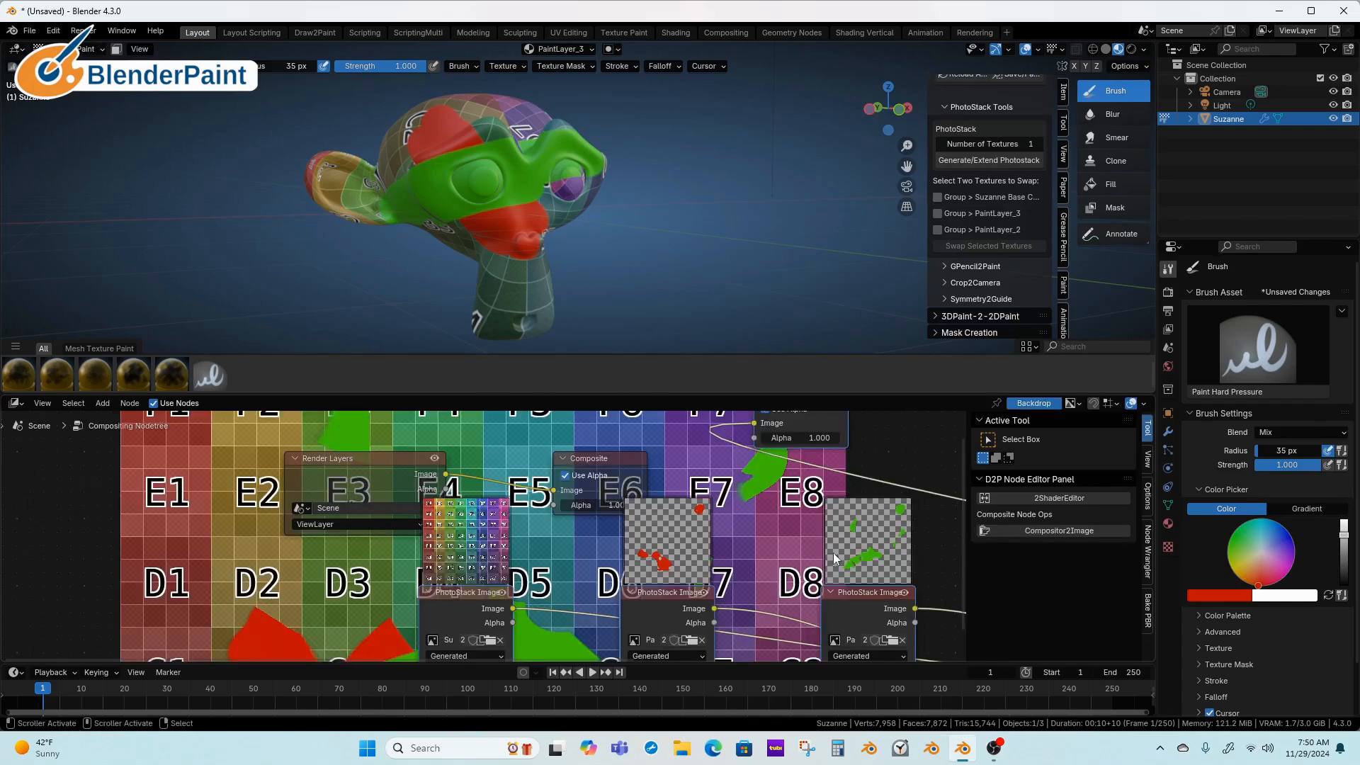
scroll(793, 572, up, 2)
middle_drag(797, 572, 656, 522)
scroll(656, 531, down, 2)
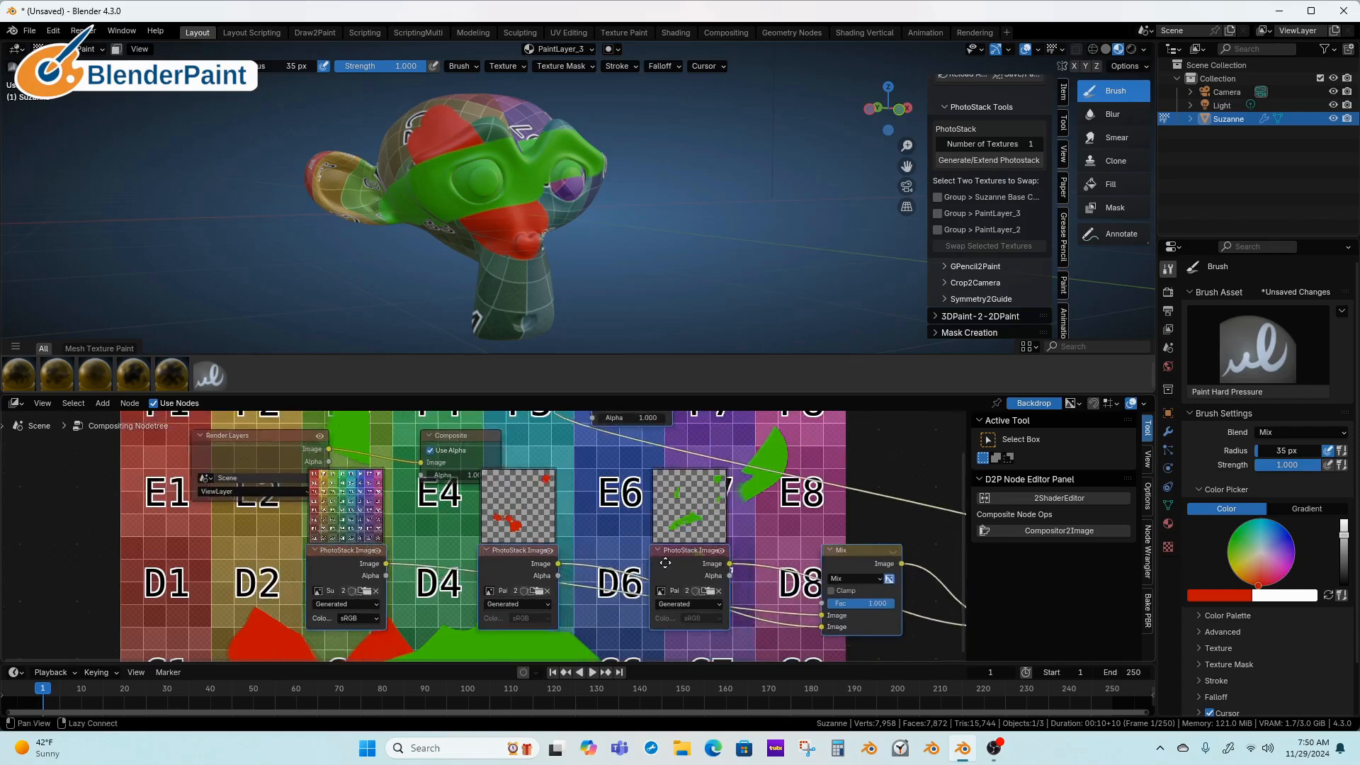
middle_drag(719, 573, 612, 528)
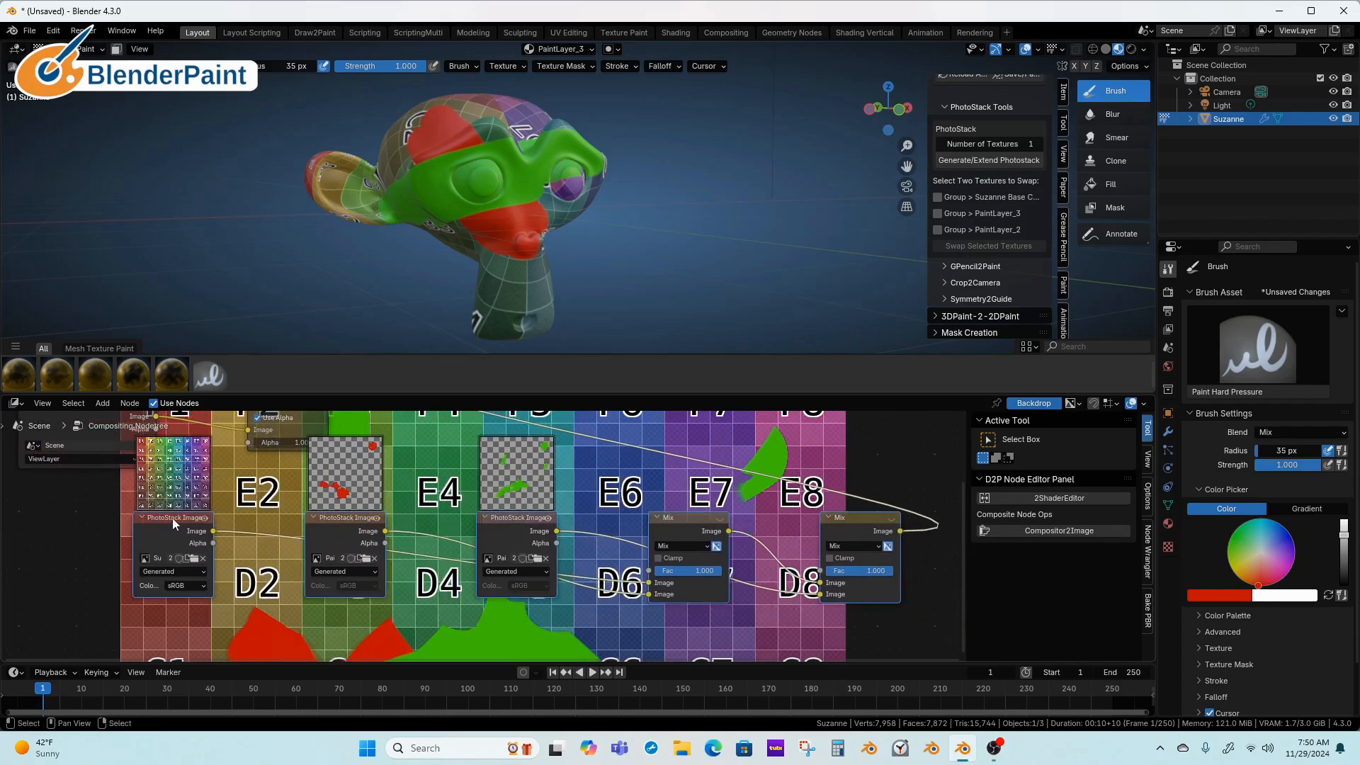
mouse_move(176, 522)
mouse_down()
mouse_move(196, 542)
mouse_move(163, 545)
mouse_up()
scroll(191, 540, down, 1)
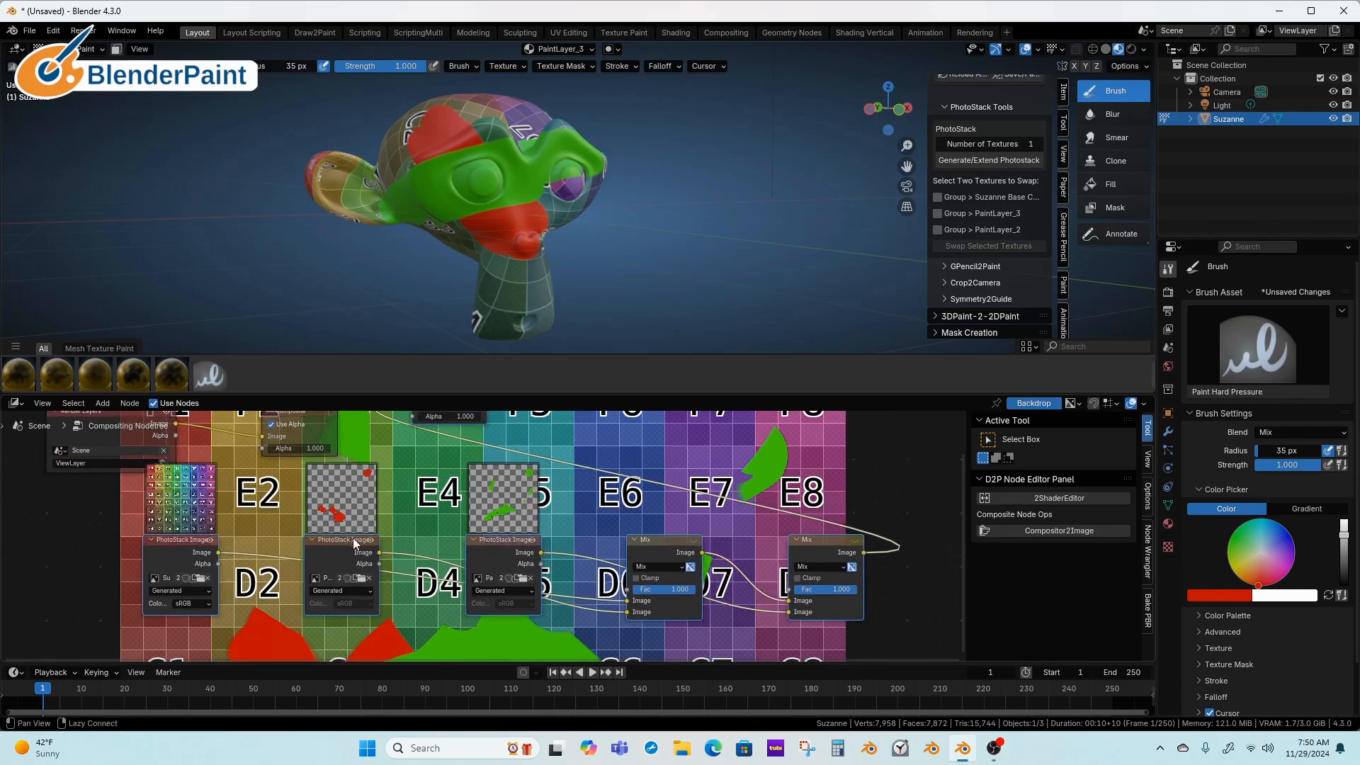
middle_drag(203, 539, 179, 540)
drag(640, 549, 645, 547)
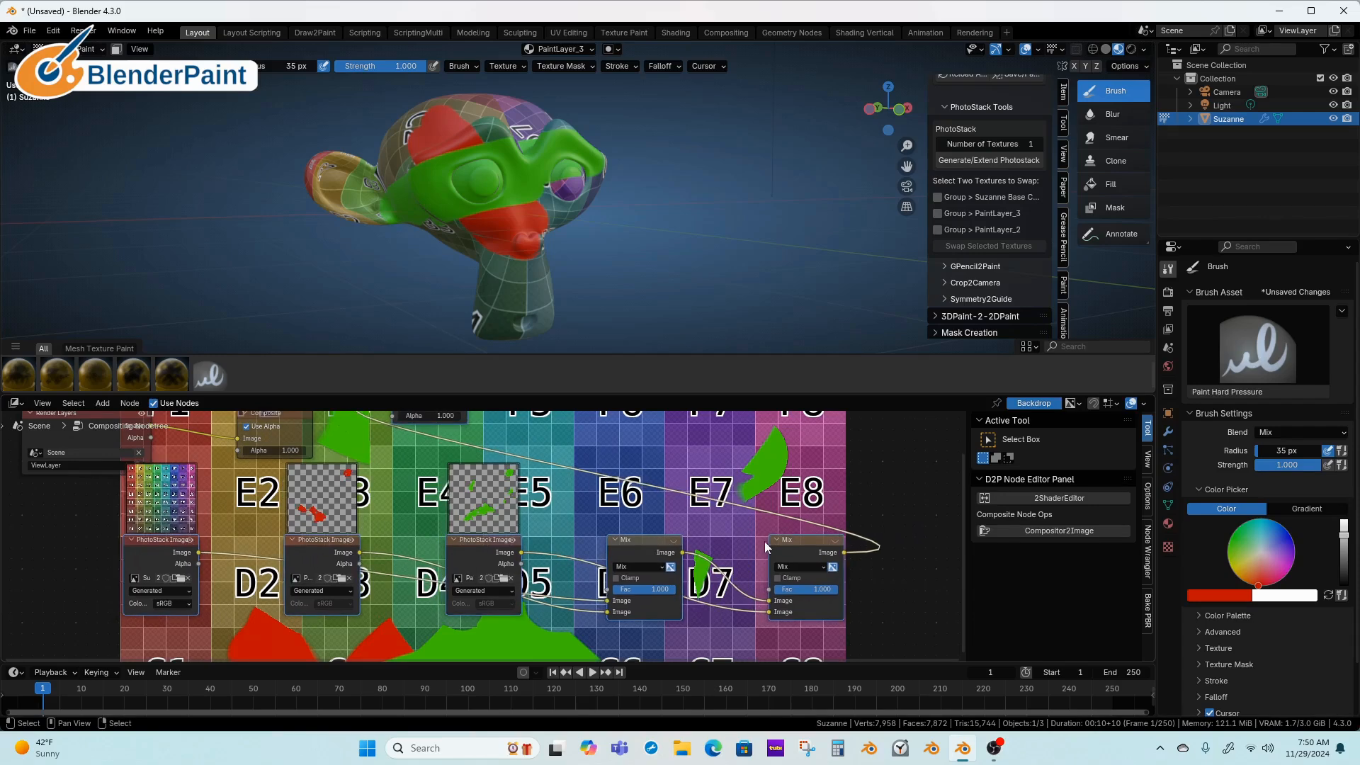
click(793, 551)
click(666, 553)
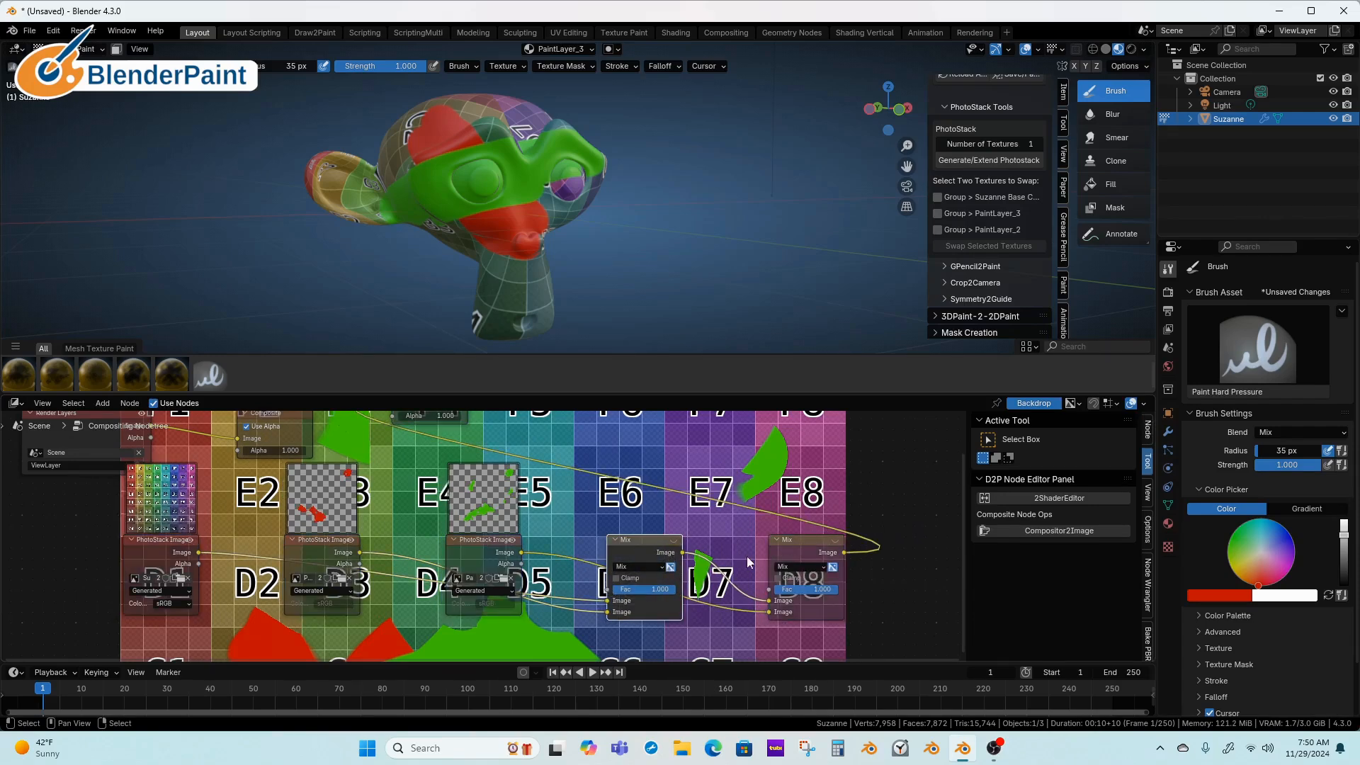
Move the Viewer node beside the output of the last Mix node in the compositor.
middle_drag(634, 522, 599, 572)
click(398, 432)
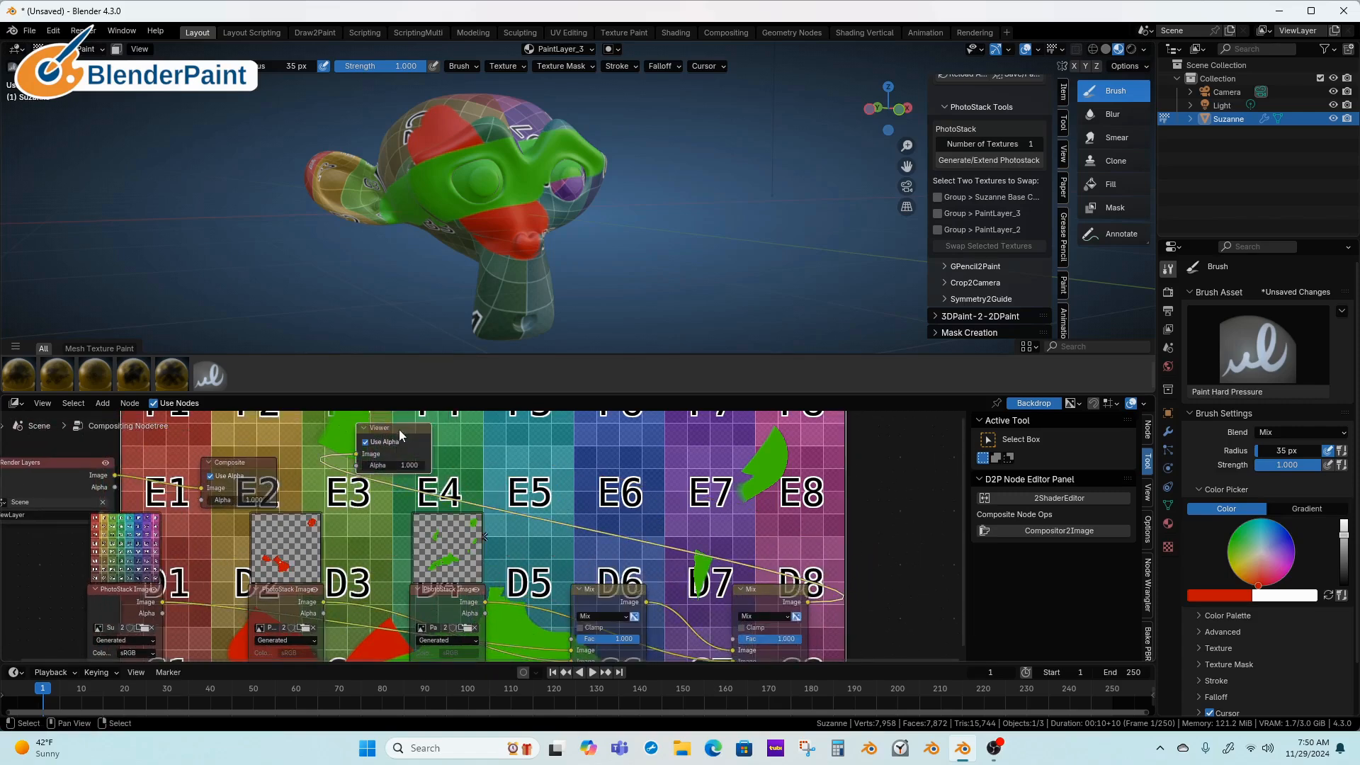
drag(406, 431, 877, 529)
scroll(843, 520, down, 1)
middle_drag(803, 542, 815, 512)
scroll(813, 513, down, 1)
middle_drag(732, 525, 721, 517)
middle_drag(512, 526, 525, 506)
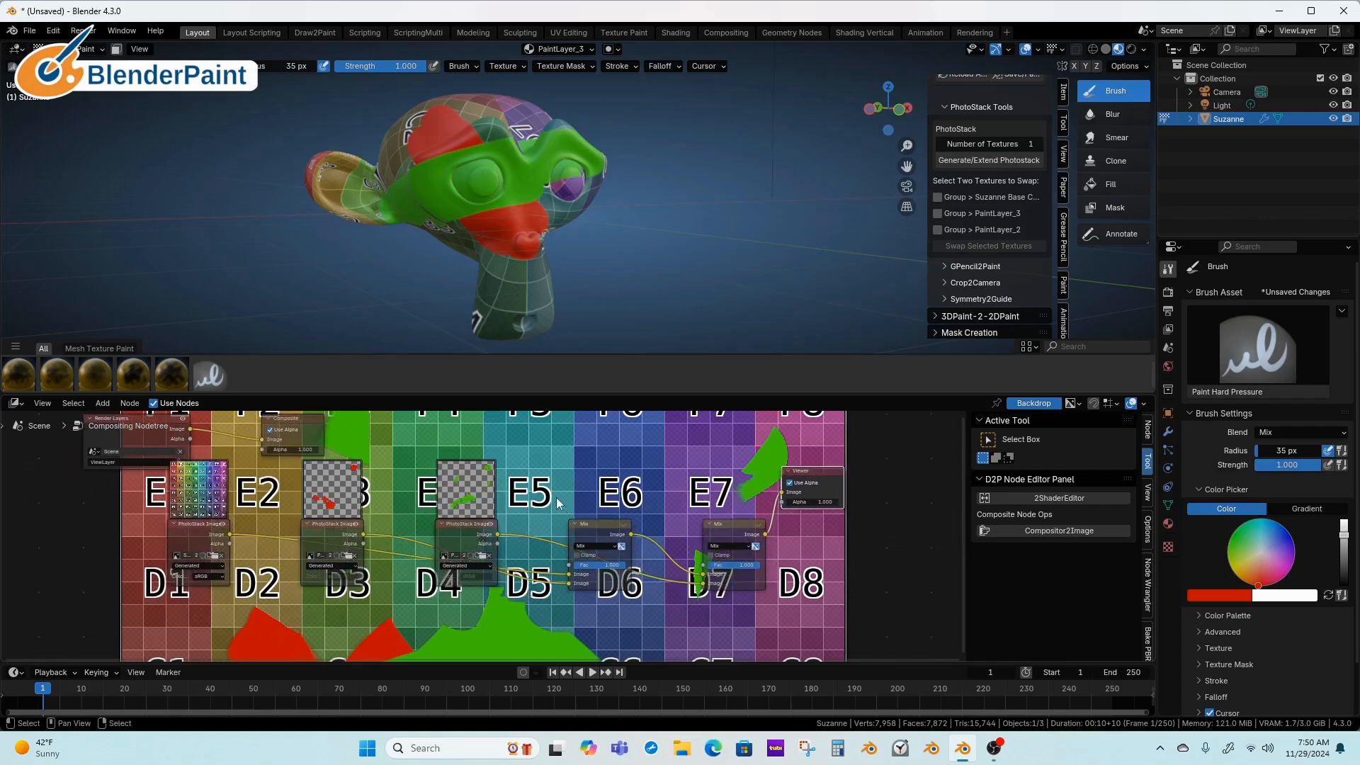
Switch to the shader editor and back, and send the compositor's Viewer result to the shader tree as an image.
click(1059, 498)
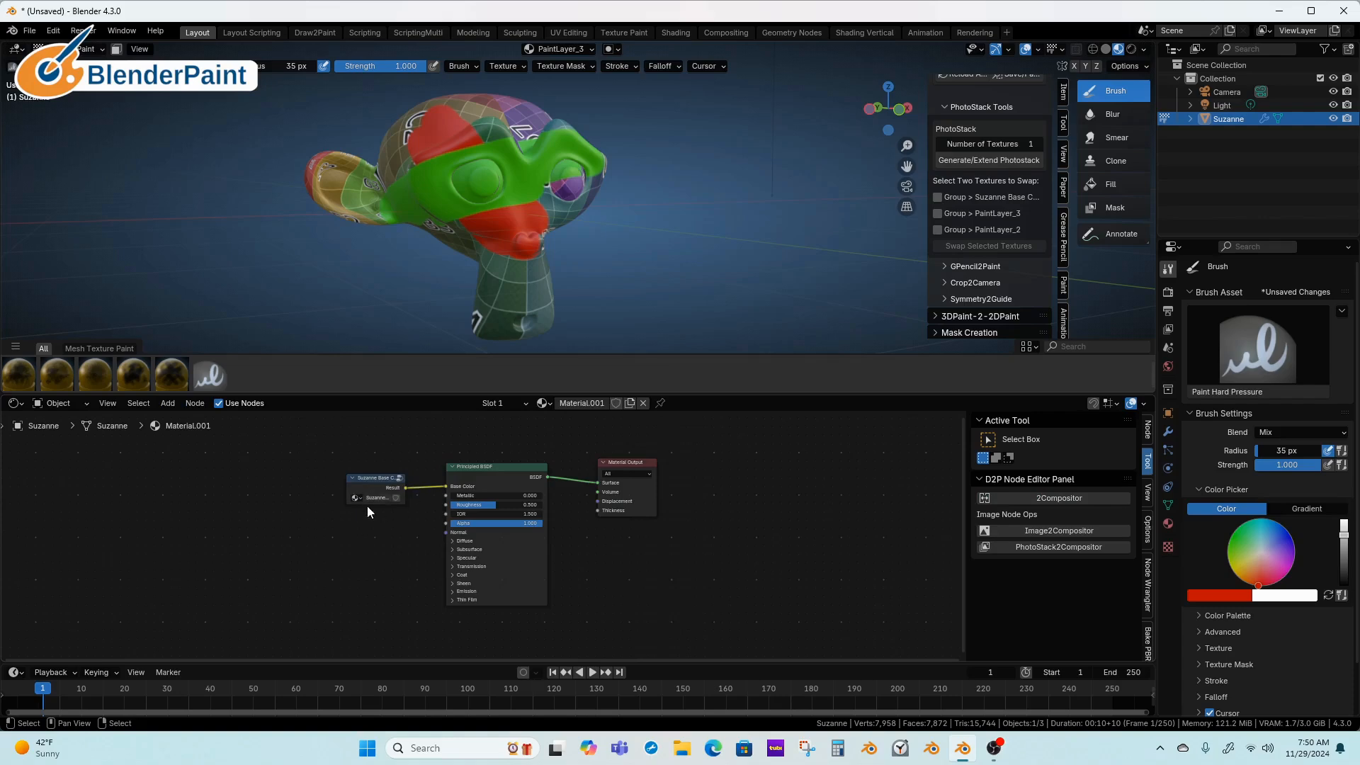
click(1057, 499)
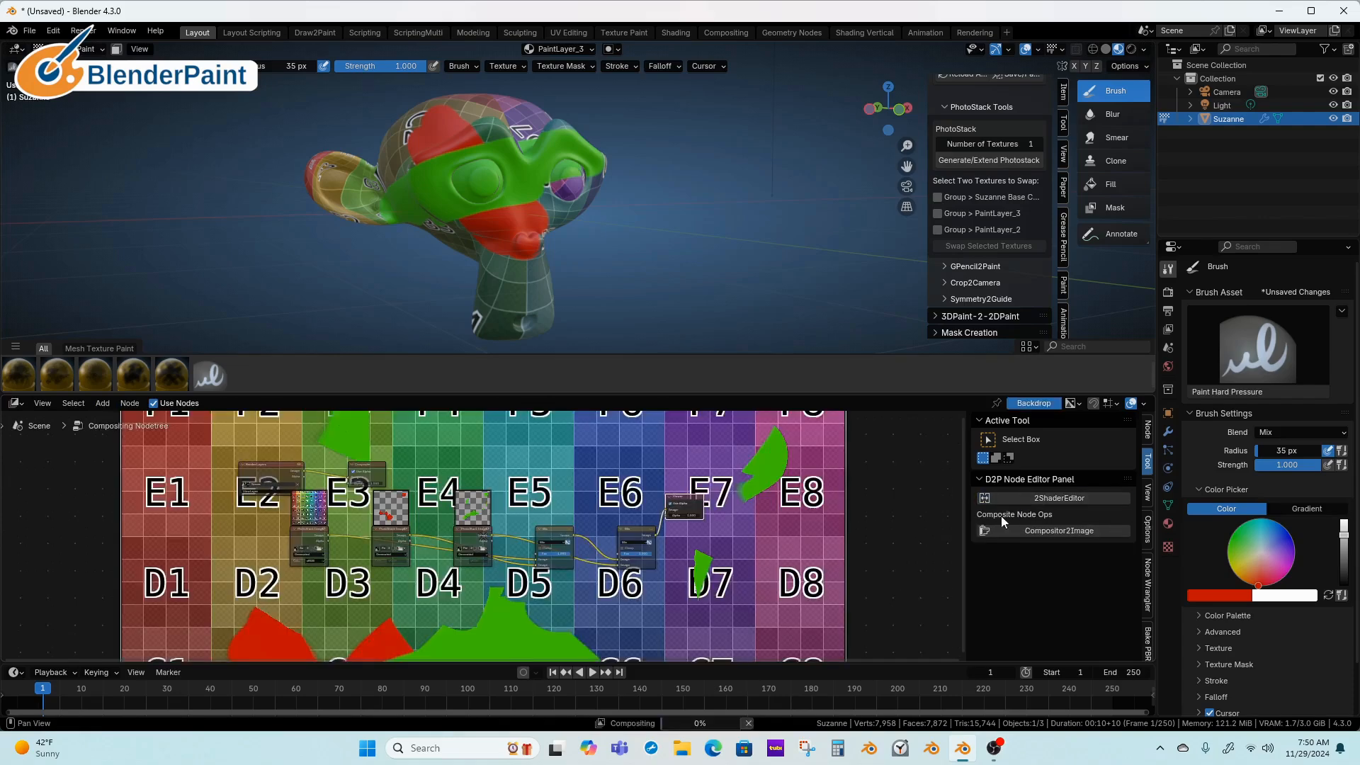
click(1063, 533)
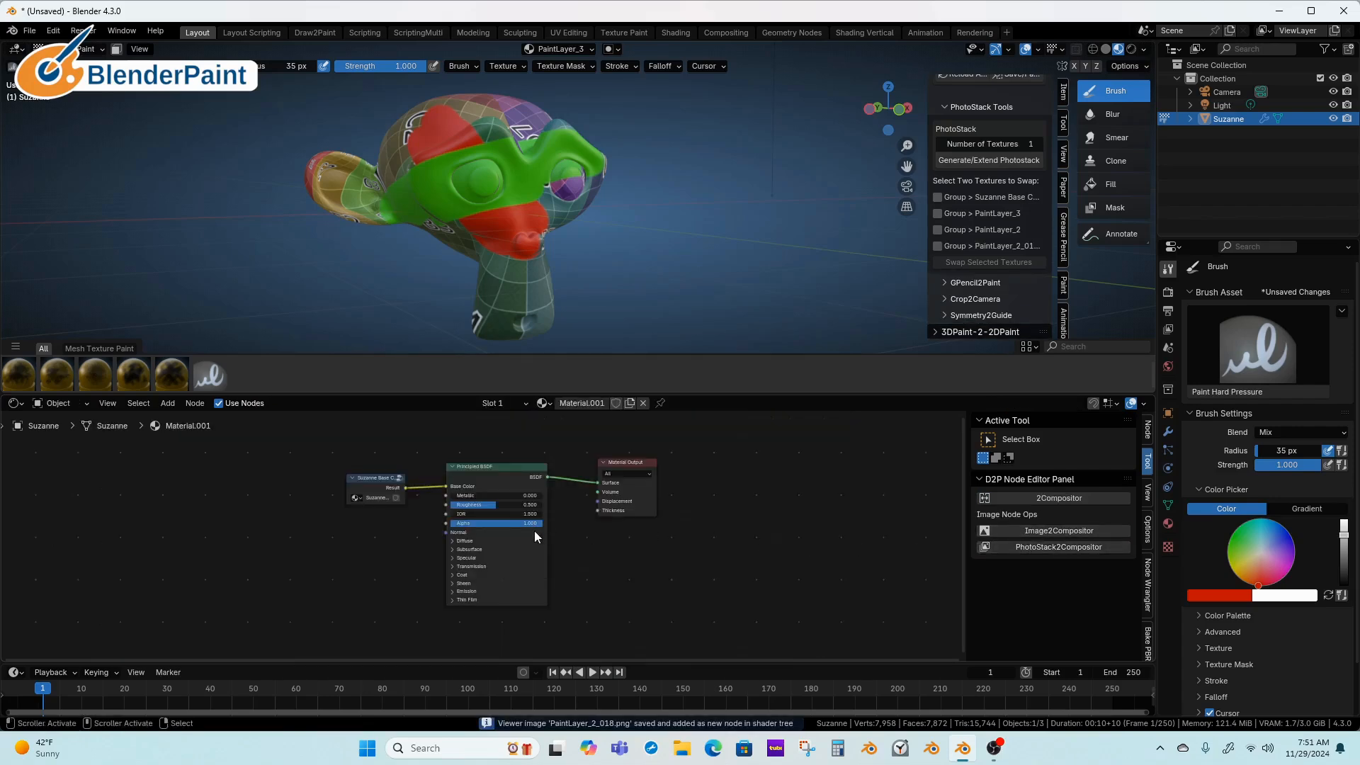
Copy the PaintLayer_2 viewer image node from the PhotoStack group into the main material and connect its Color to Base Color.
key(Tab)
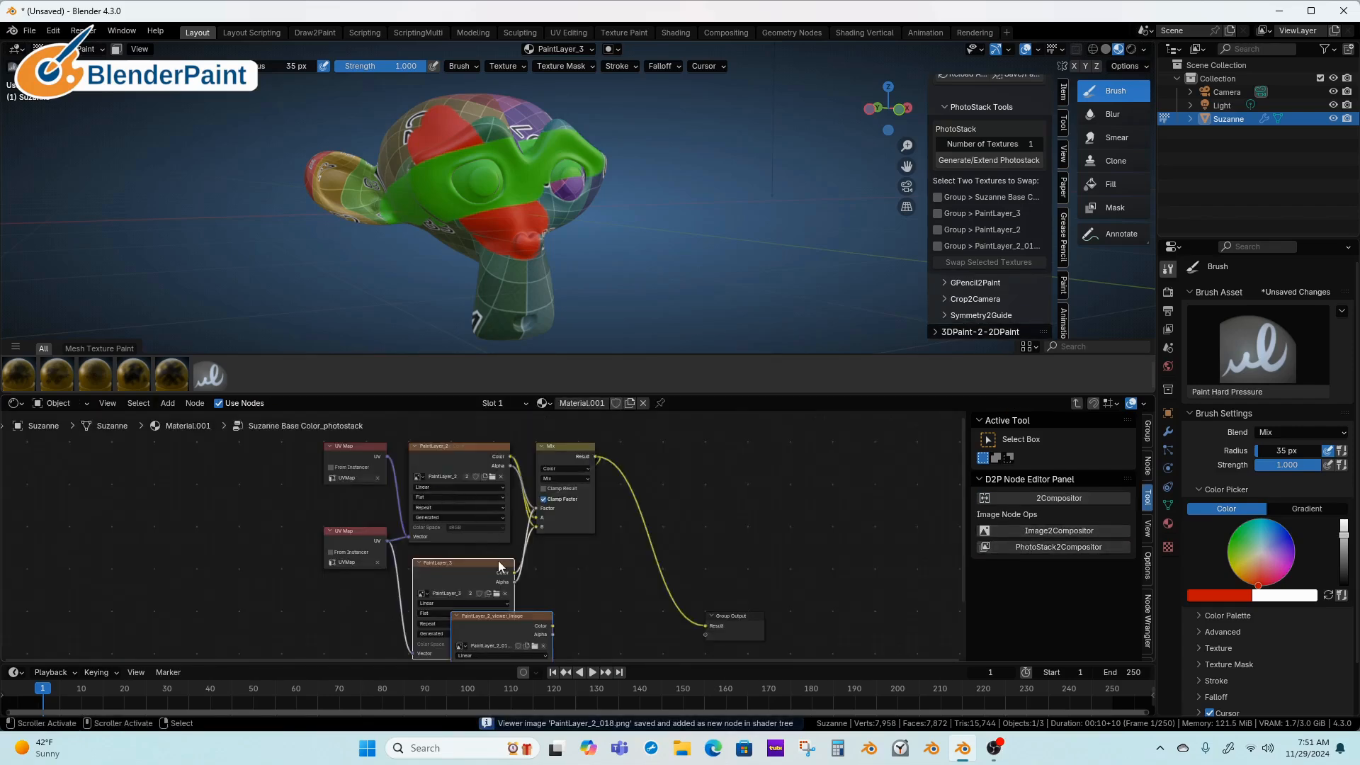
click(504, 614)
drag(549, 617, 599, 600)
key(Tab)
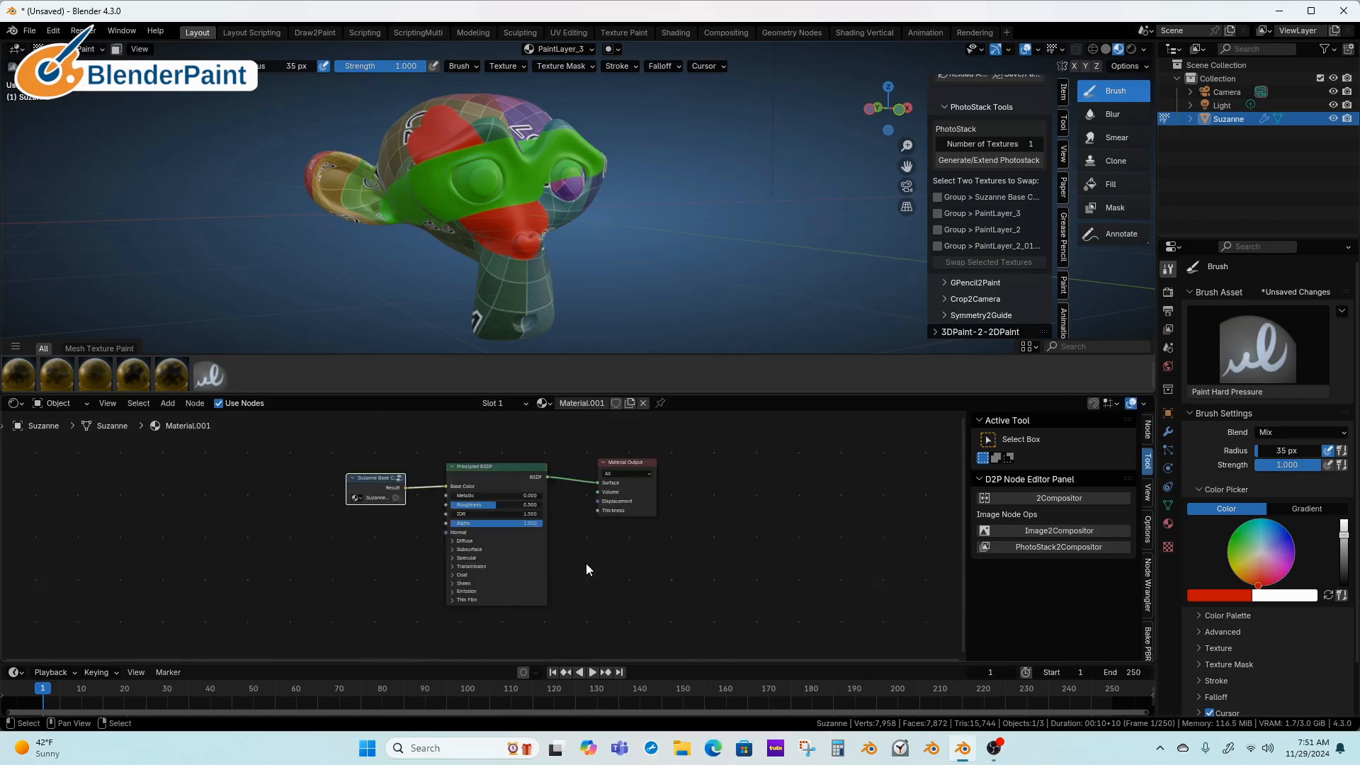
key(ctrl+v)
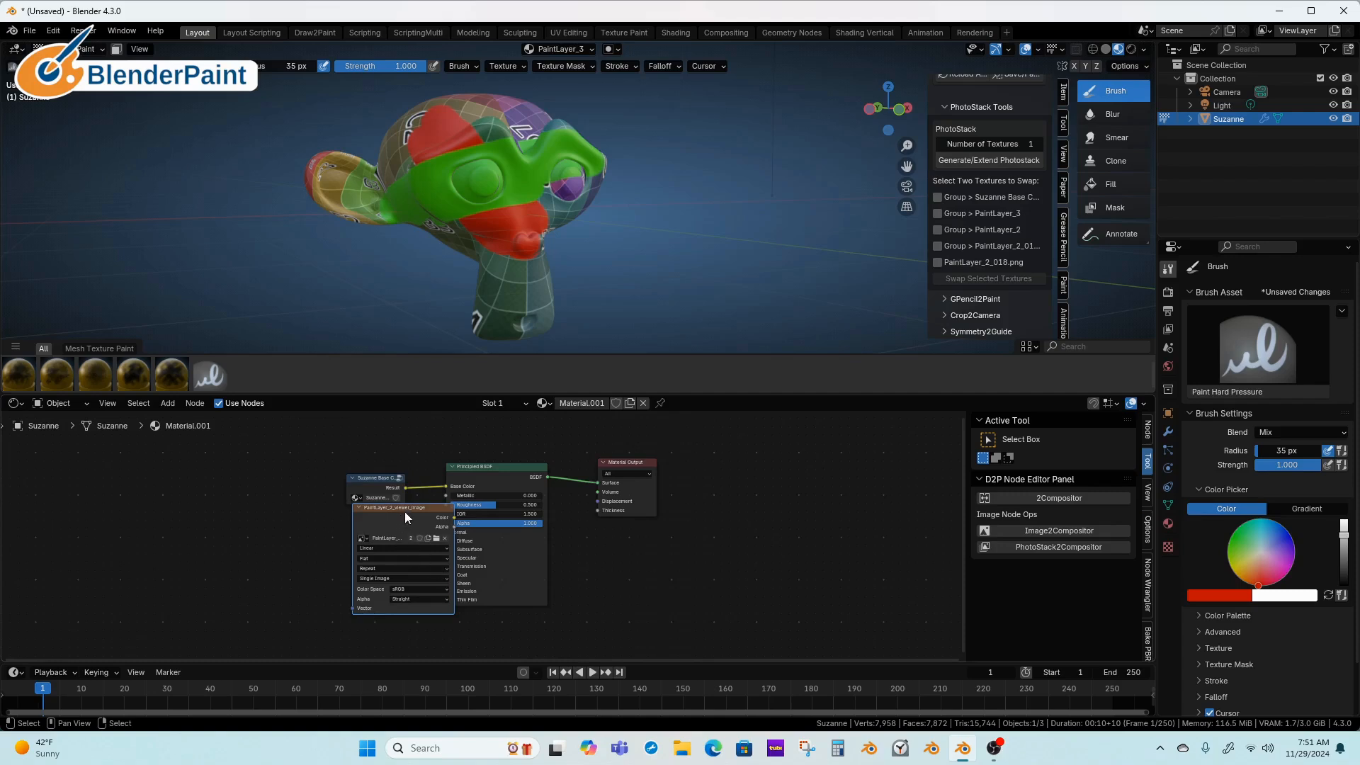
mouse_move(406, 518)
mouse_down()
mouse_move(344, 537)
mouse_move(416, 530)
mouse_move(446, 488)
mouse_up()
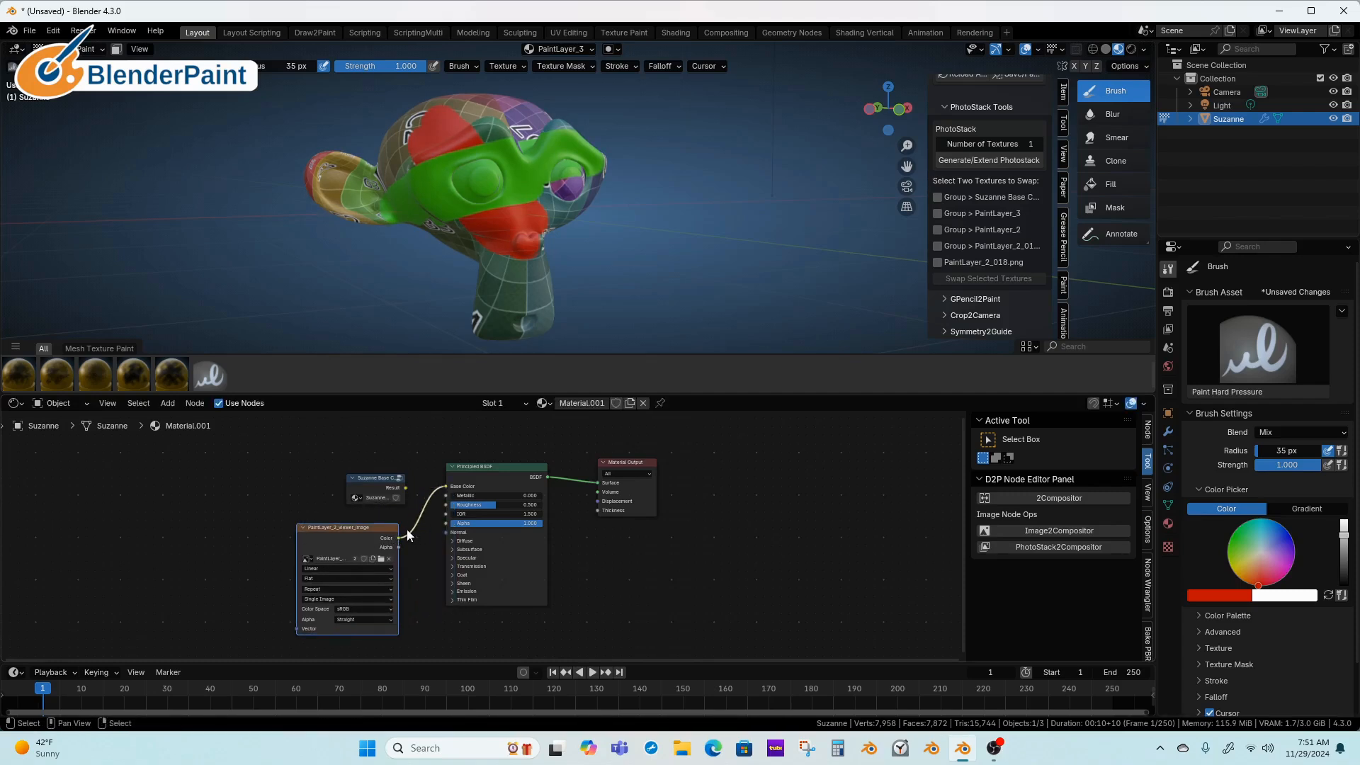
Select the PaintLayer_2 viewer image node, and examine PaintLayer_2_018.png in the Texture Paint workspace's image editor.
drag(369, 529, 371, 526)
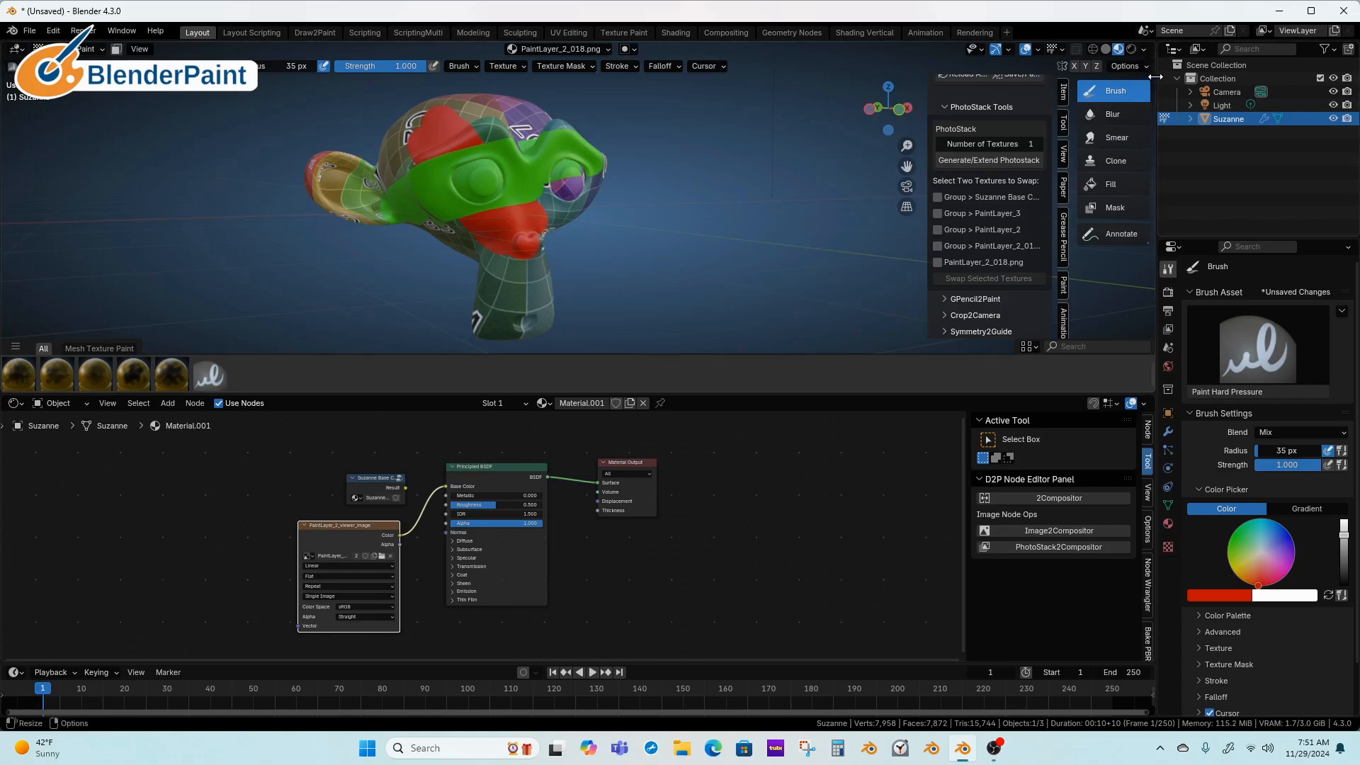
drag(1155, 76, 1126, 72)
click(640, 34)
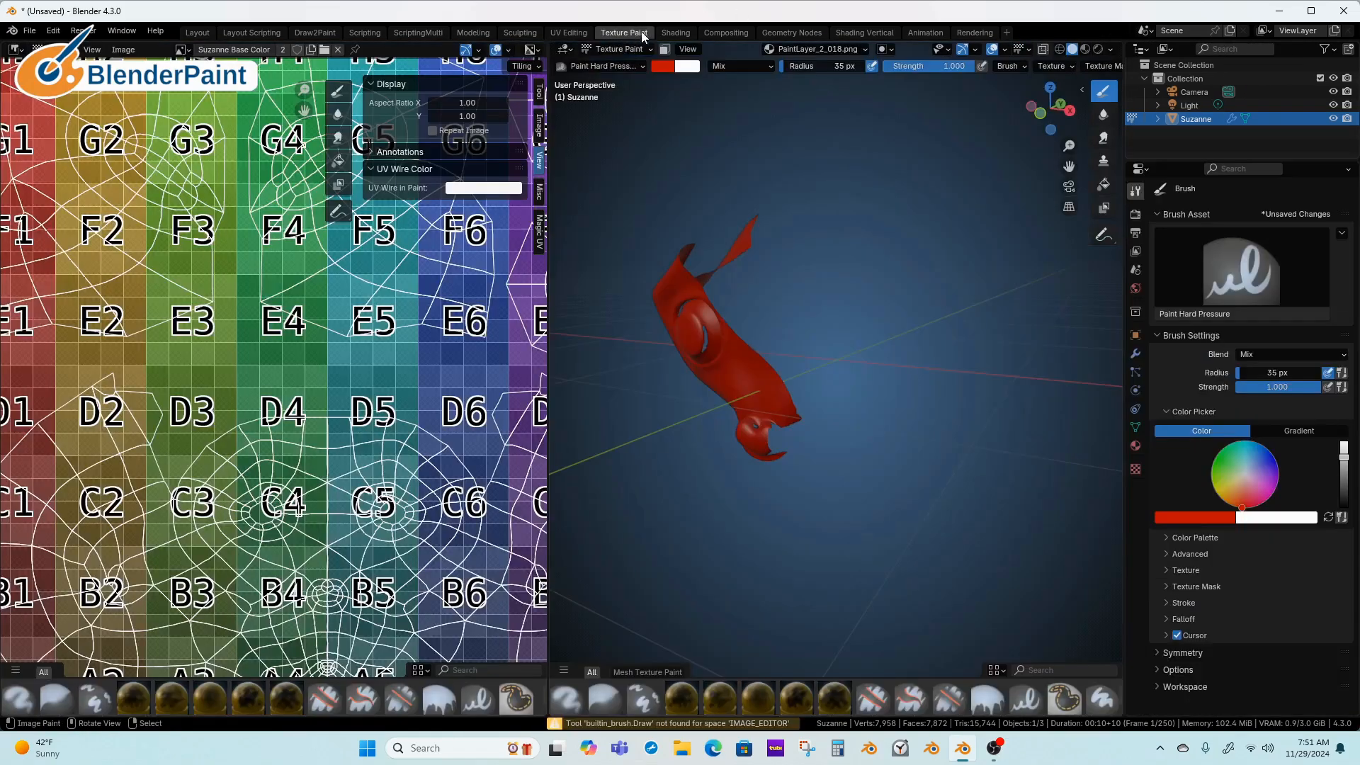
click(181, 51)
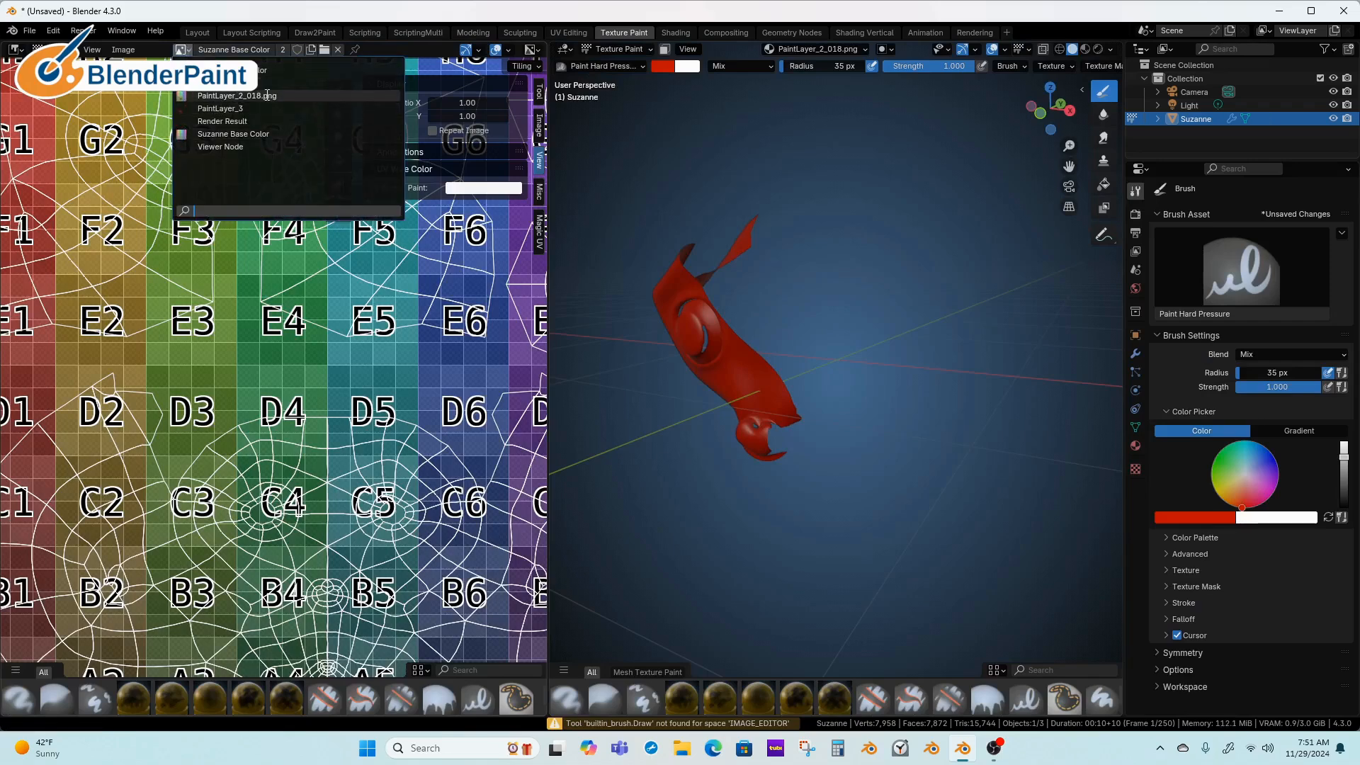
click(243, 97)
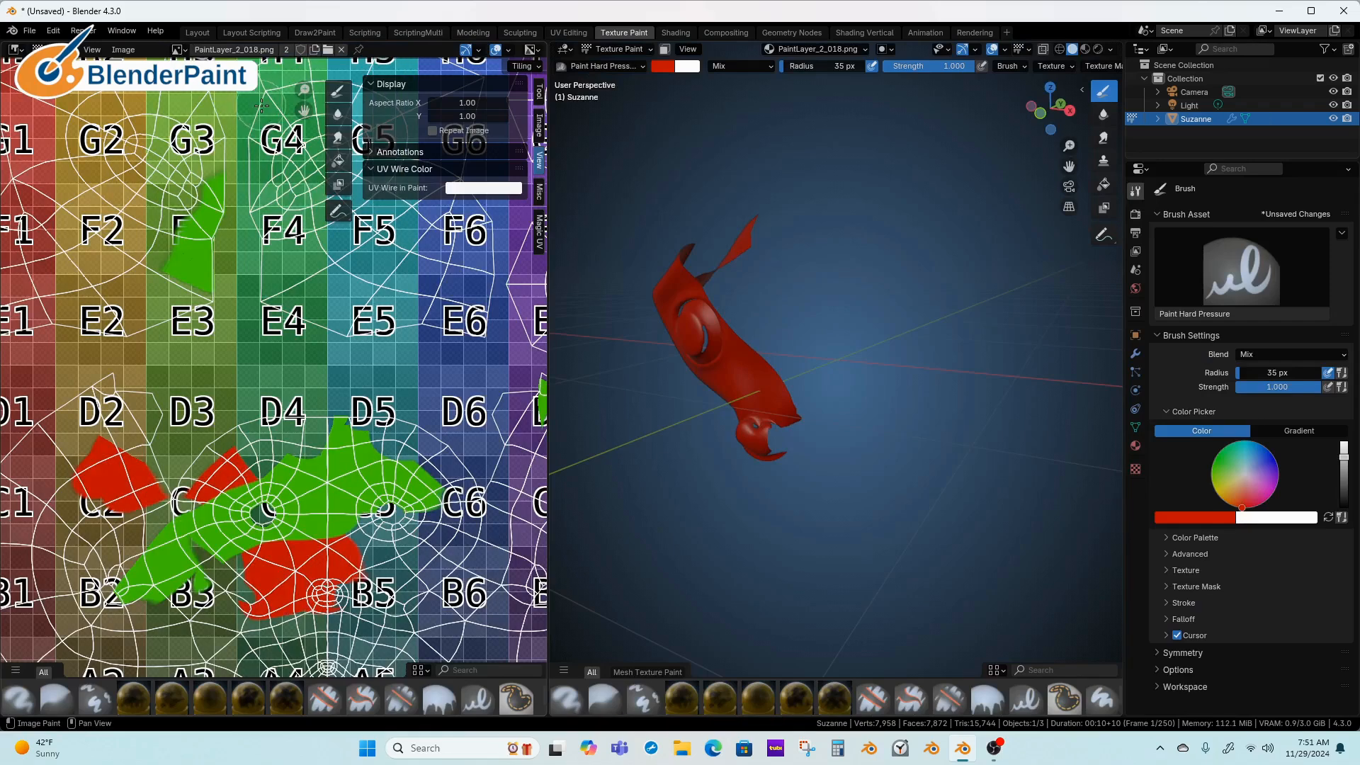
scroll(410, 410, up, 4)
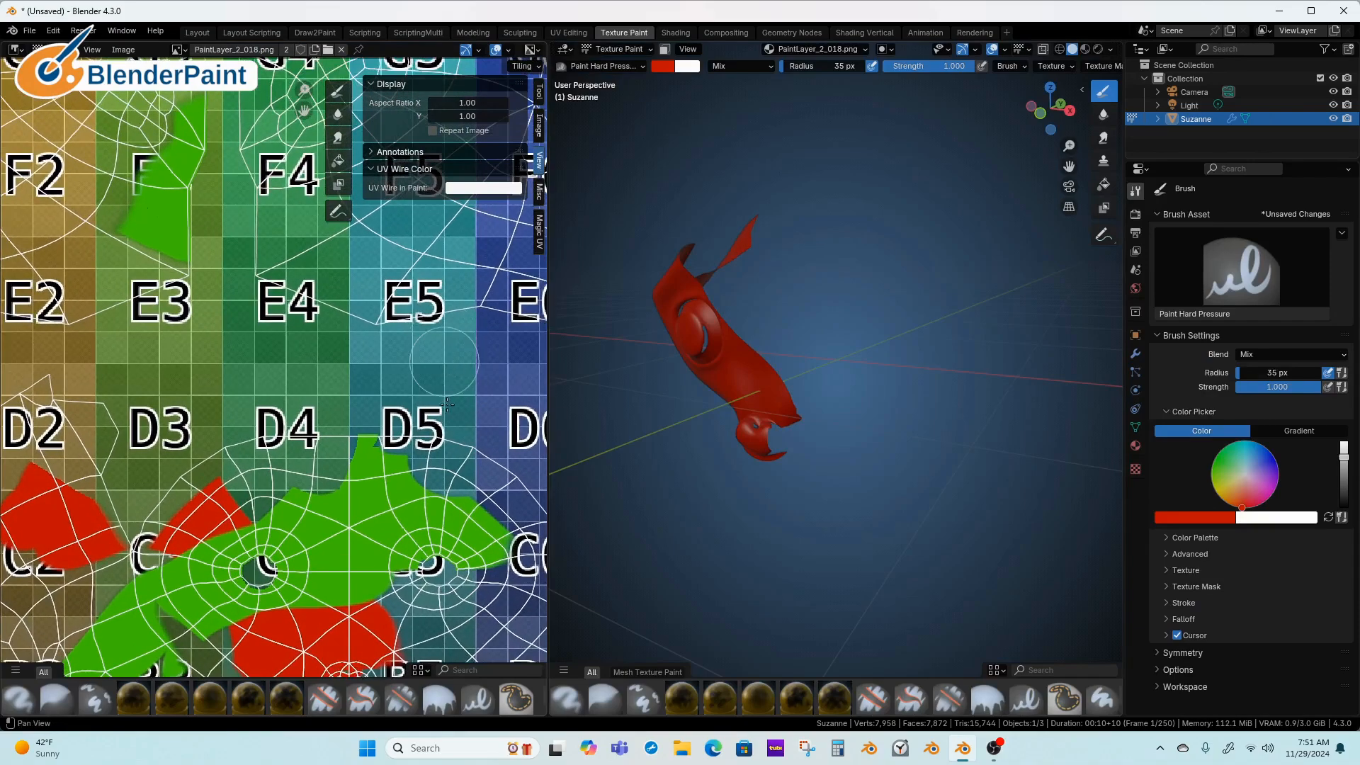
middle_drag(379, 388, 410, 372)
ctrl+middle_drag(411, 372, 411, 369)
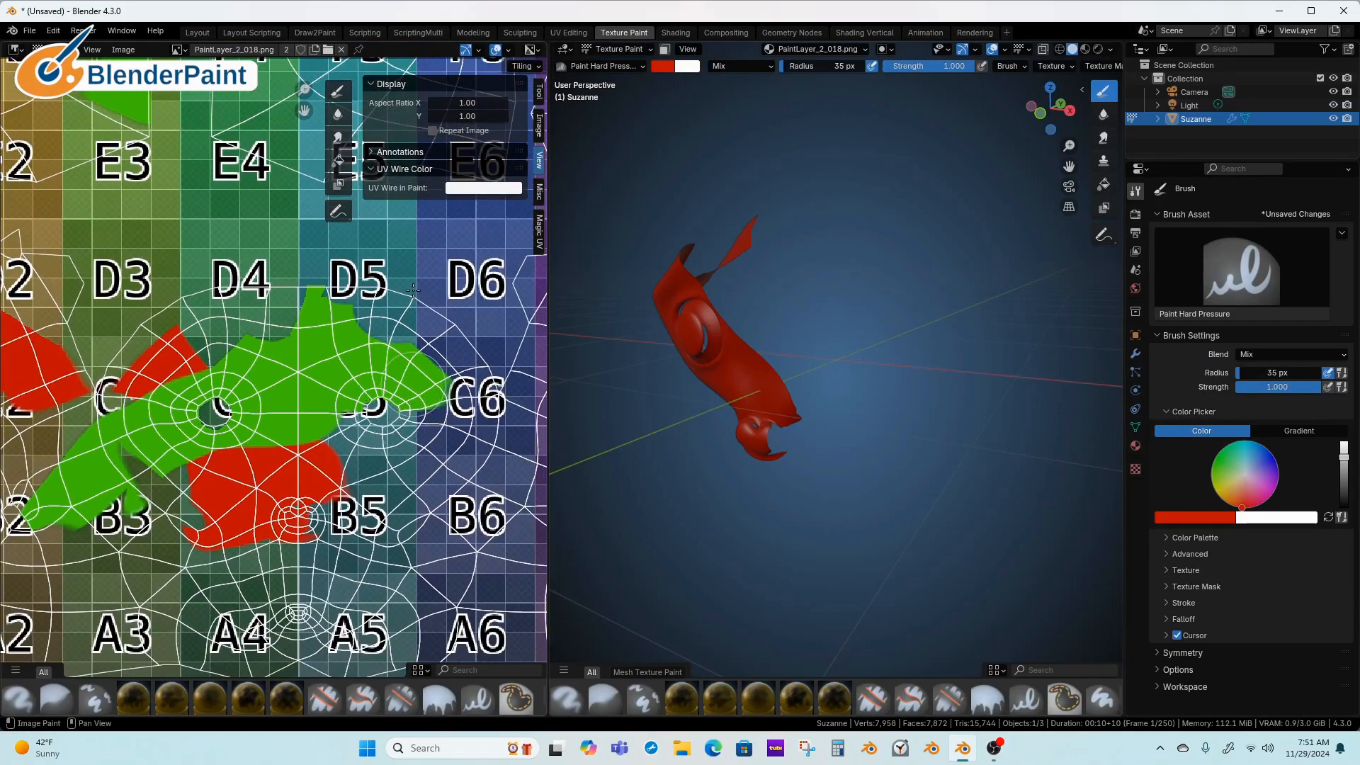
Return to the Layout workspace and switch Suzanne from Object Mode to Texture Paint mode.
click(197, 32)
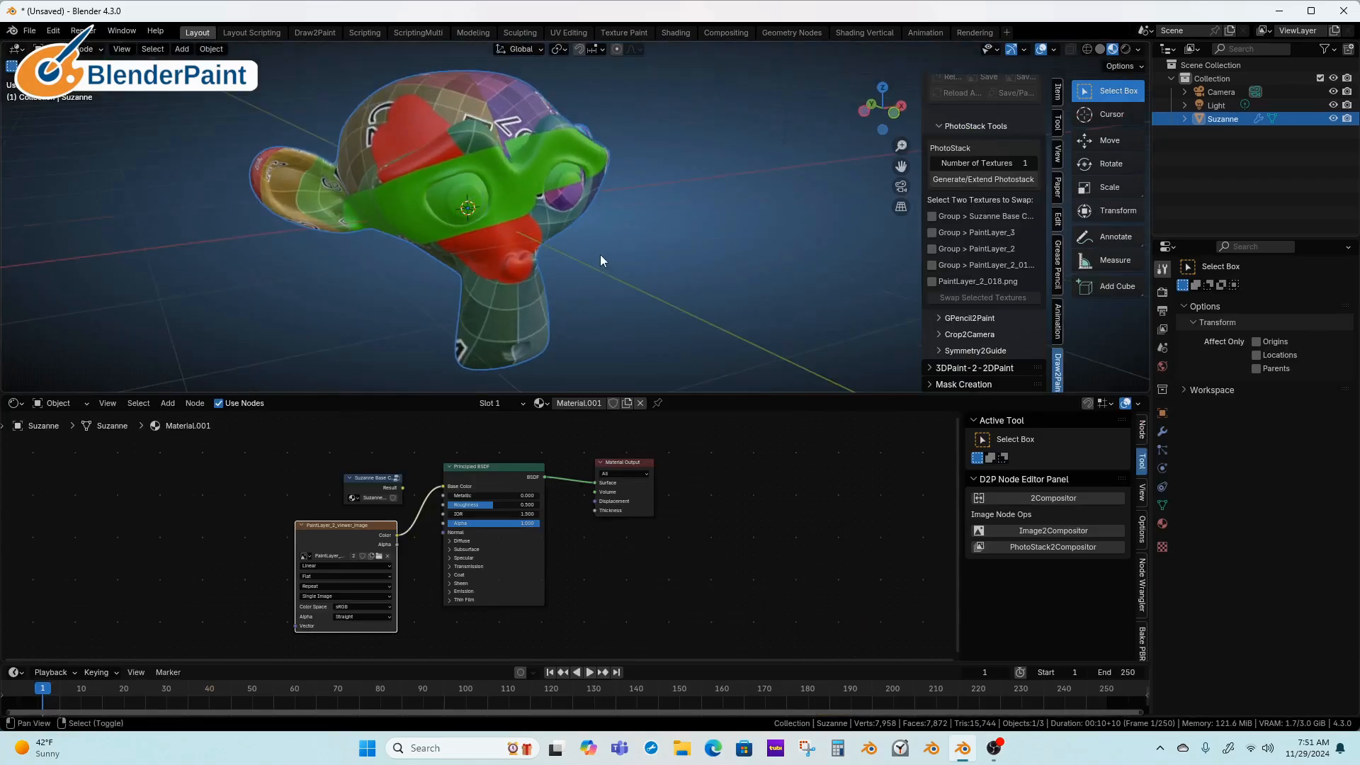
key(ctrl+Tab)
click(725, 268)
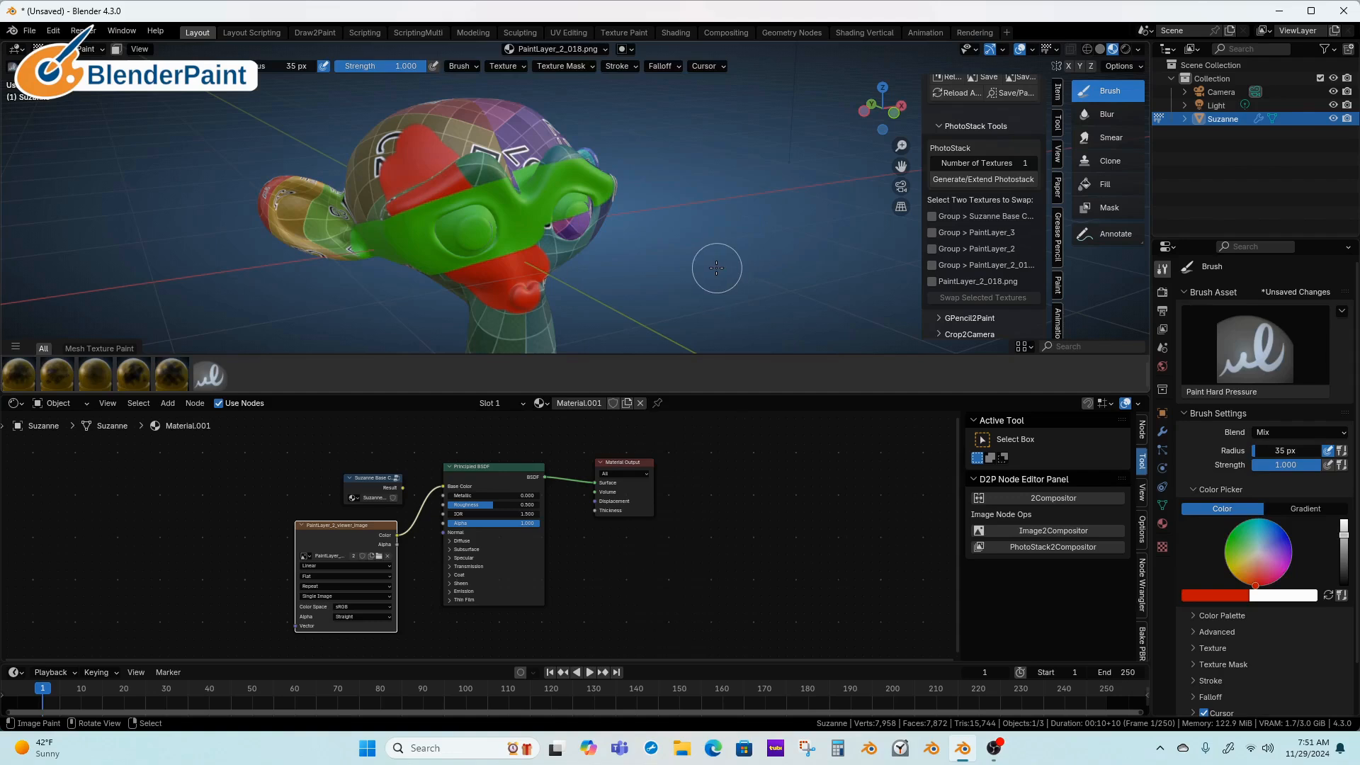
mouse_move(666, 245)
middle_down()
mouse_move(722, 270)
mouse_move(662, 243)
mouse_move(707, 234)
mouse_move(712, 212)
mouse_move(683, 395)
middle_up()
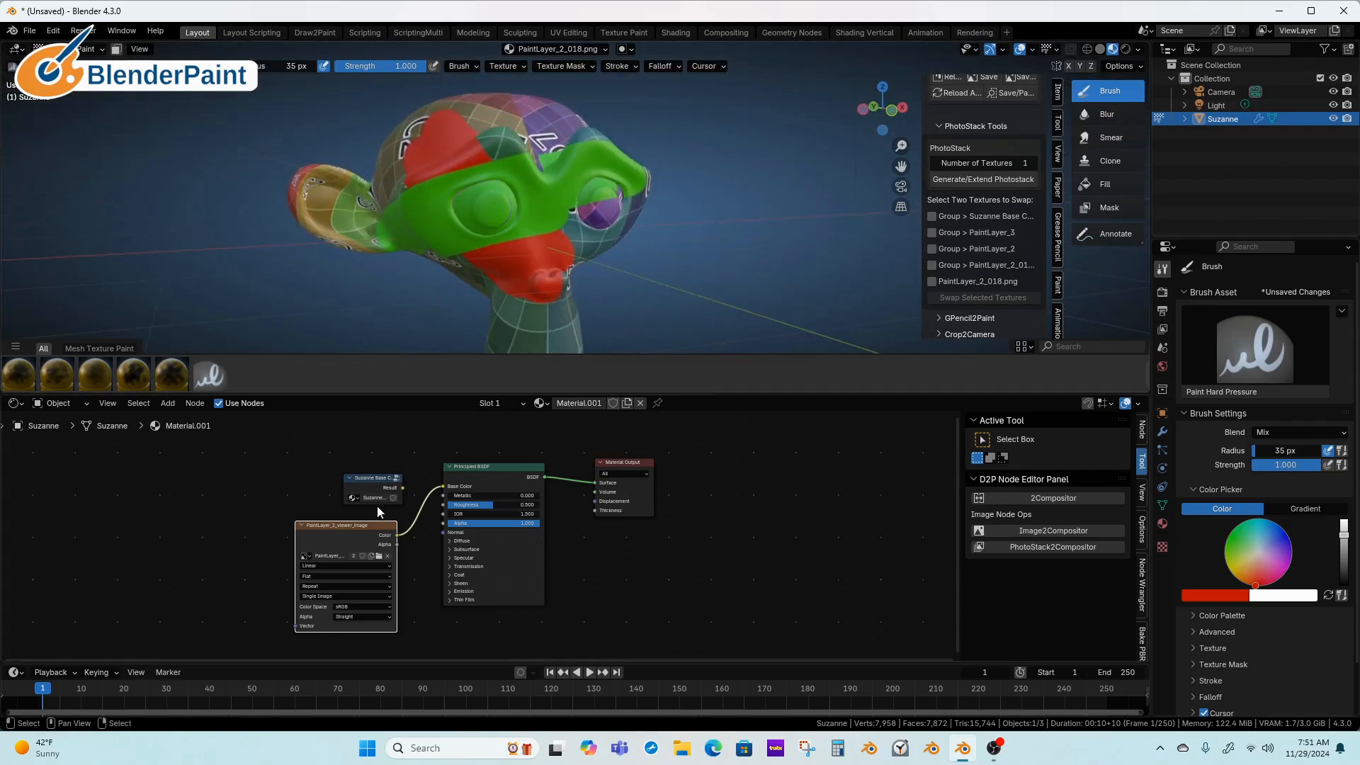
Delete the PaintLayer_2 viewer image node from the main material and connect the PhotoStack group's Result to the Principled BSDF's Base Color.
drag(361, 531, 371, 530)
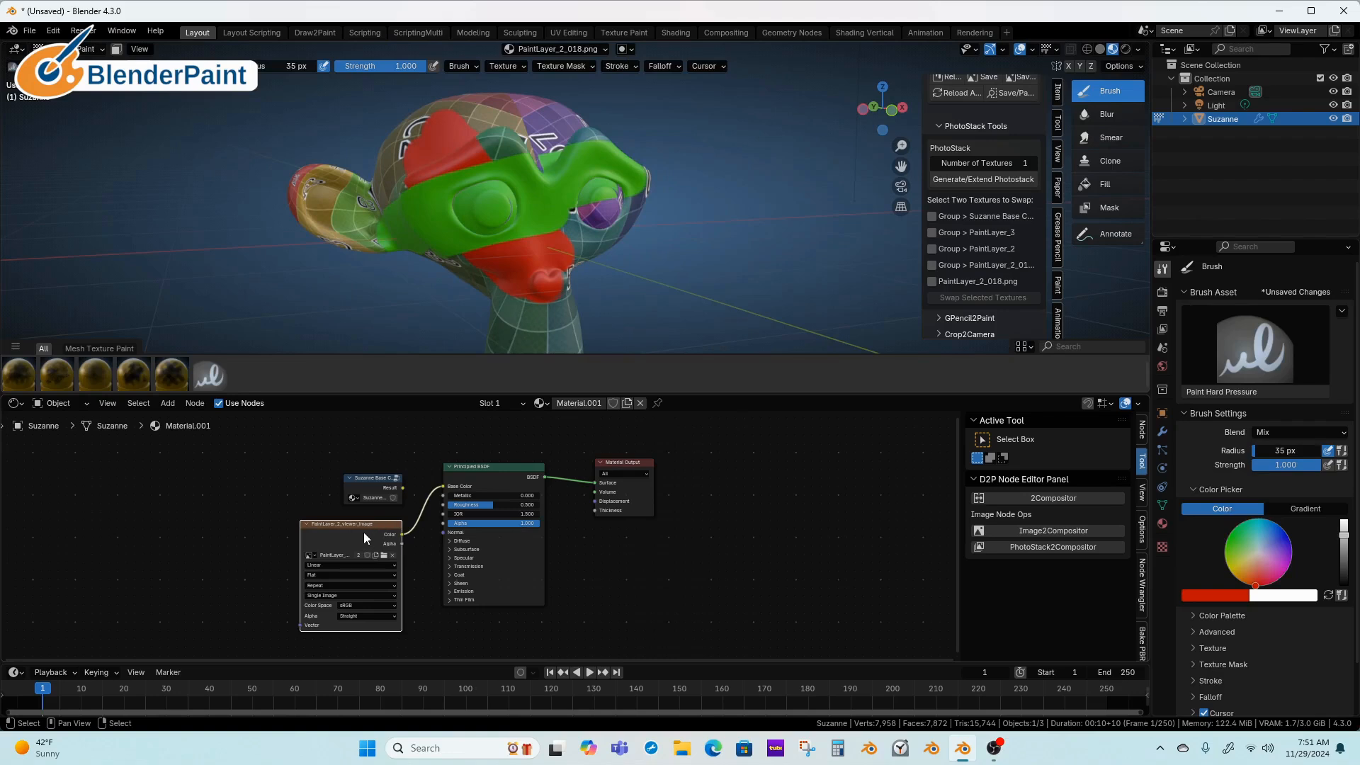
key(x)
click(384, 484)
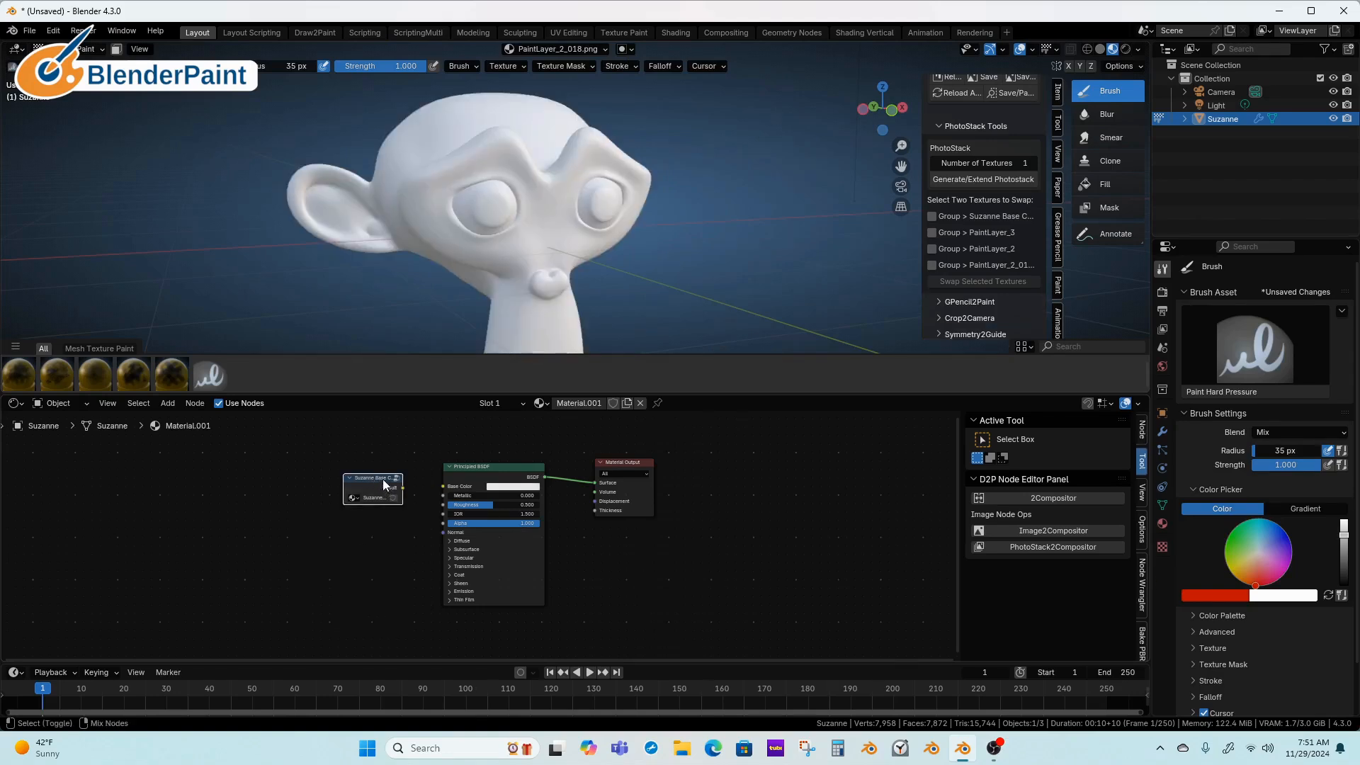
drag(403, 488, 443, 486)
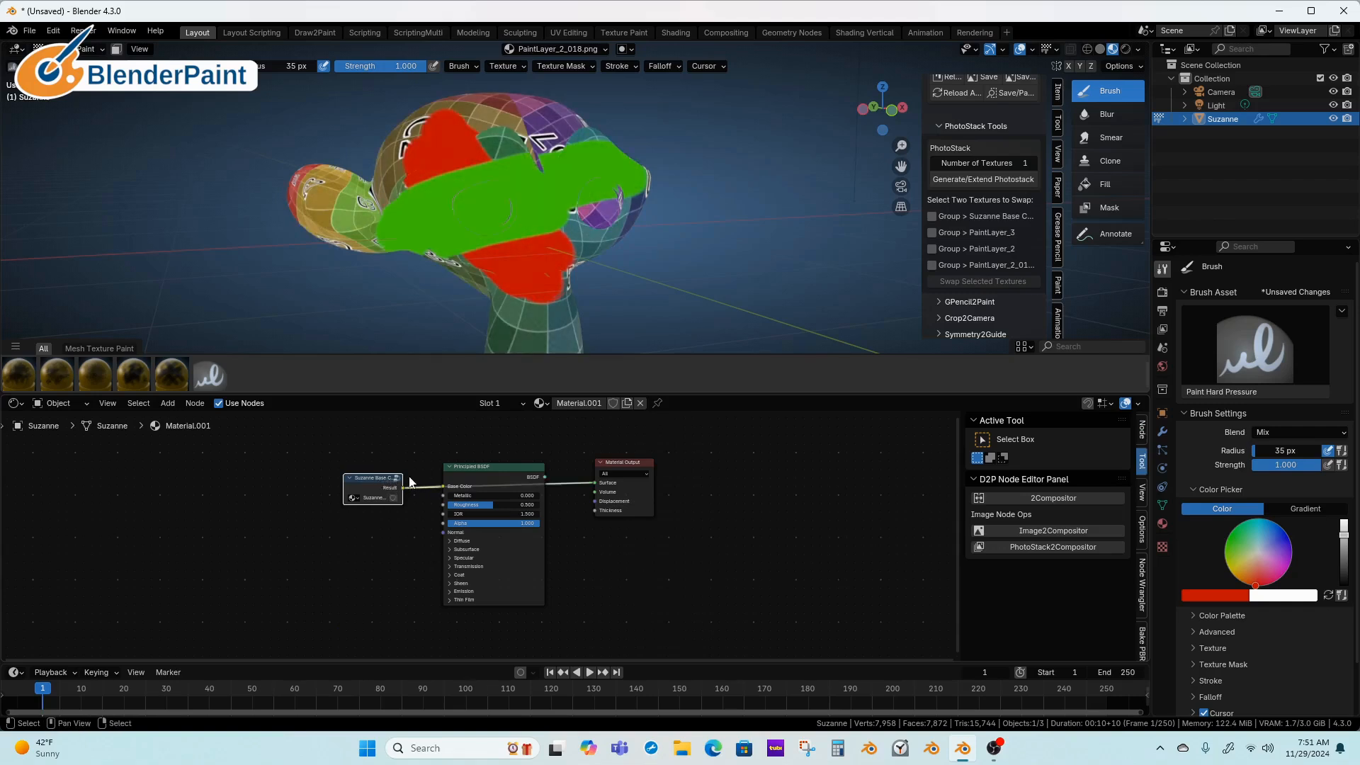
click(496, 471)
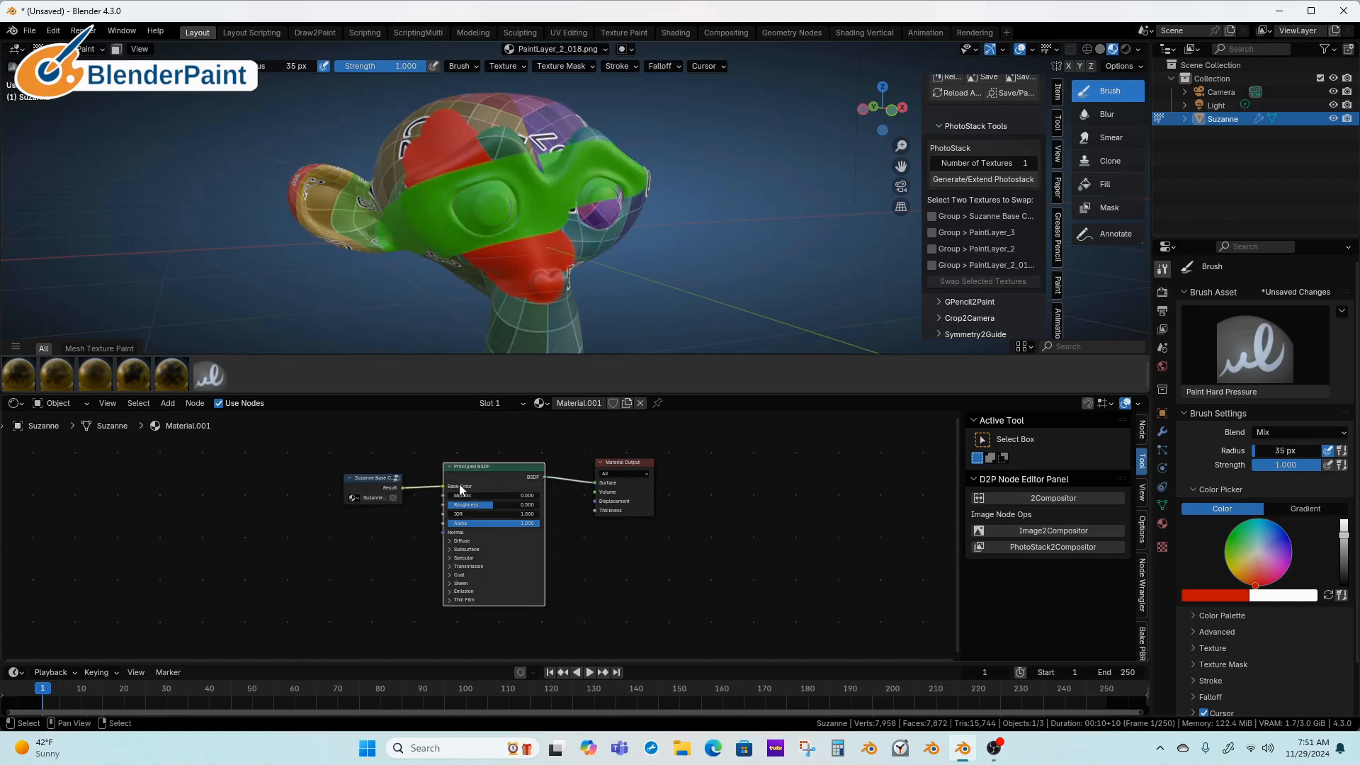
Delete the PaintLayer_2 viewer image node inside the Suzanne Base Color PhotoStack group and return to the main material.
mouse_move(644, 309)
middle_down()
mouse_move(652, 275)
mouse_move(671, 305)
middle_up()
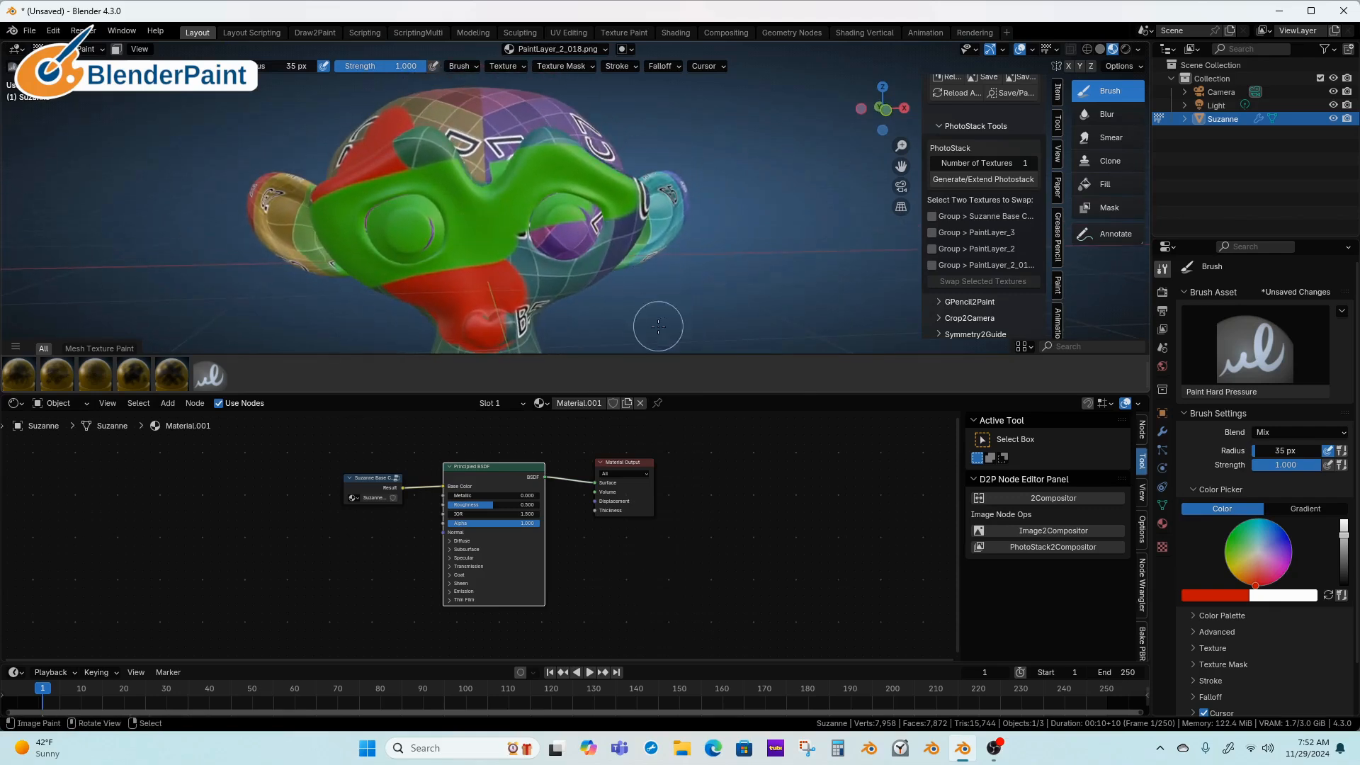
drag(661, 392, 663, 422)
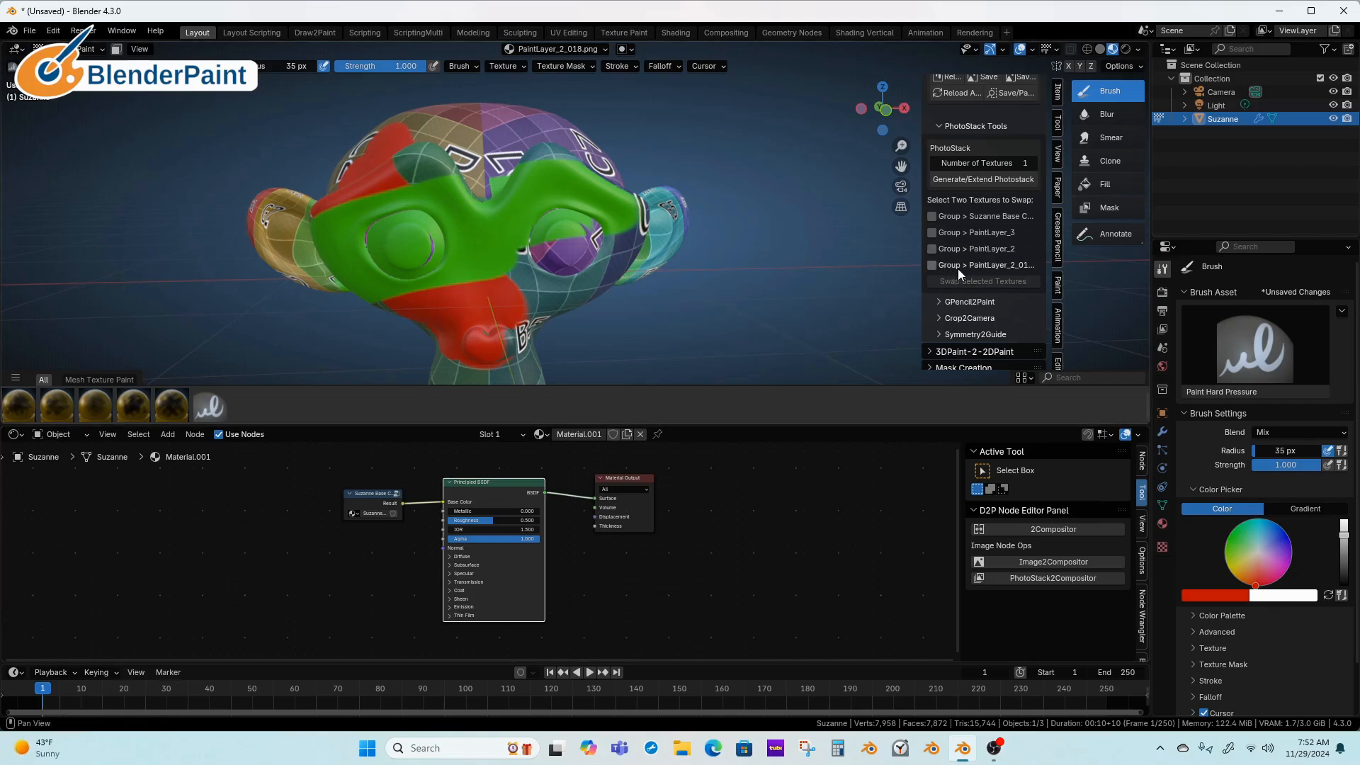
click(389, 494)
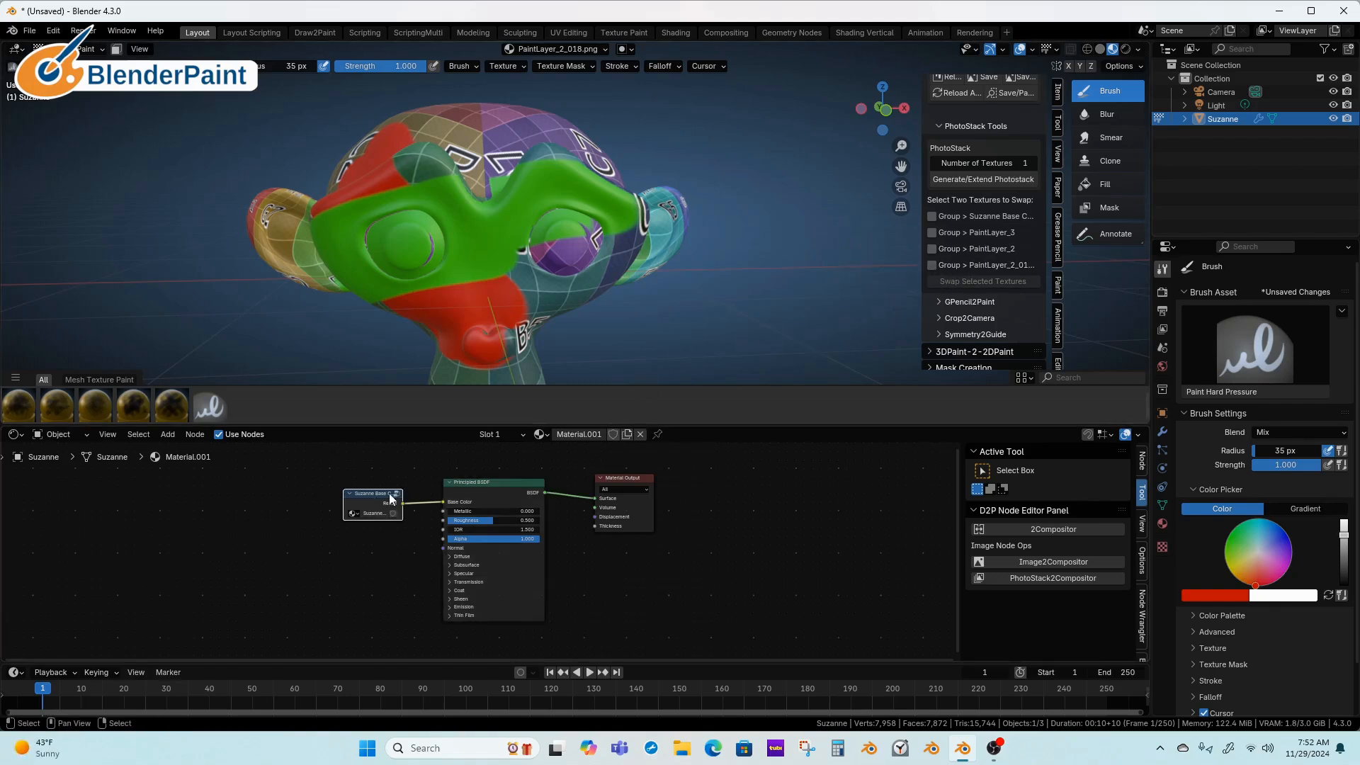
key(Tab)
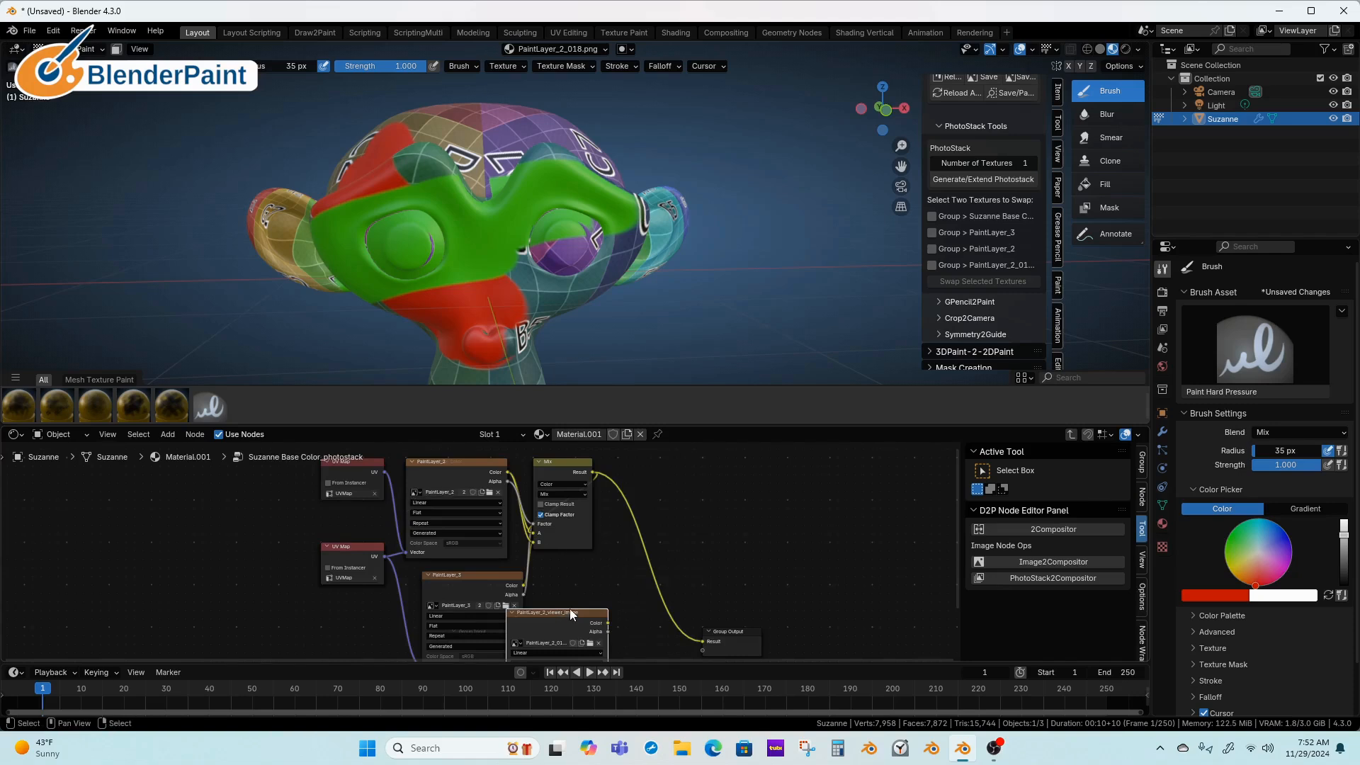
key(x)
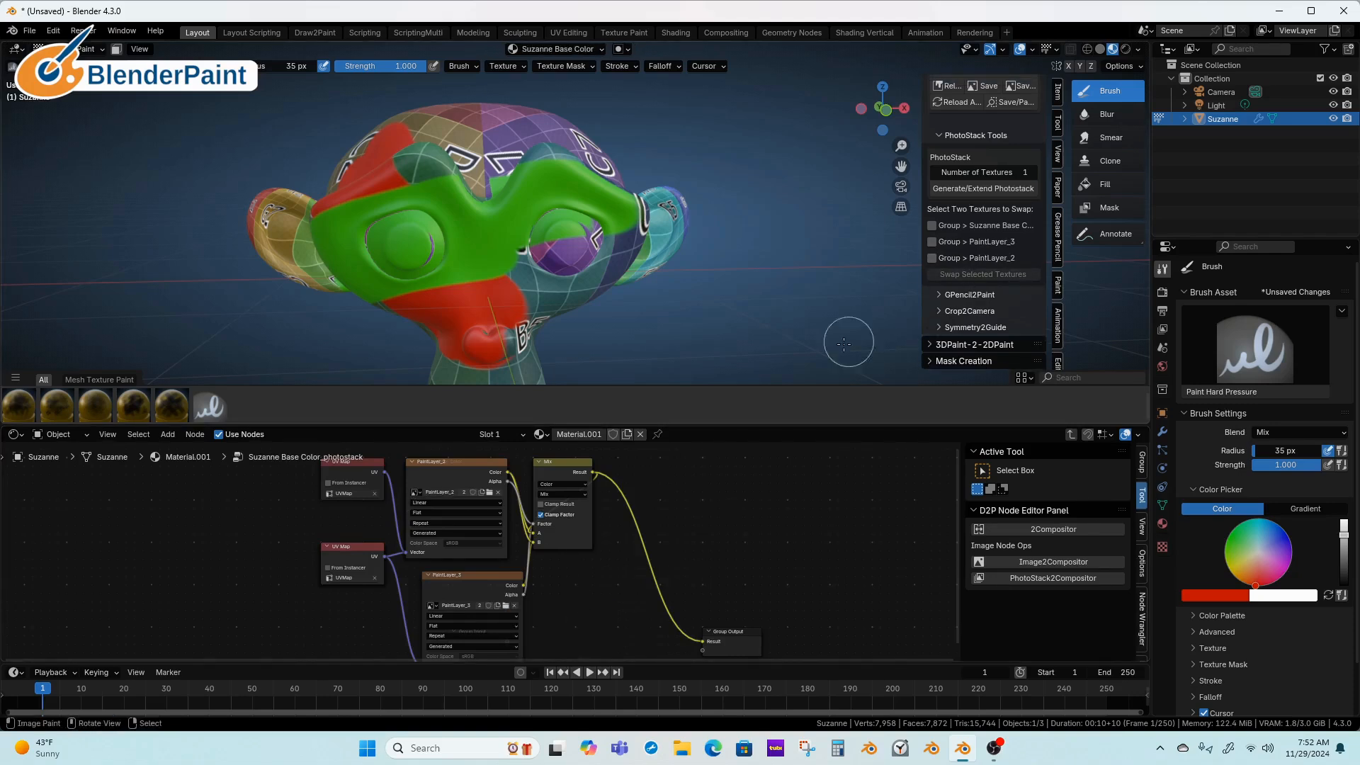
key(Tab)
Enlarge the 3D viewport above the shader editor and examine the painted layers on Suzanne from different angles.
drag(649, 423, 648, 491)
middle_drag(729, 349, 772, 312)
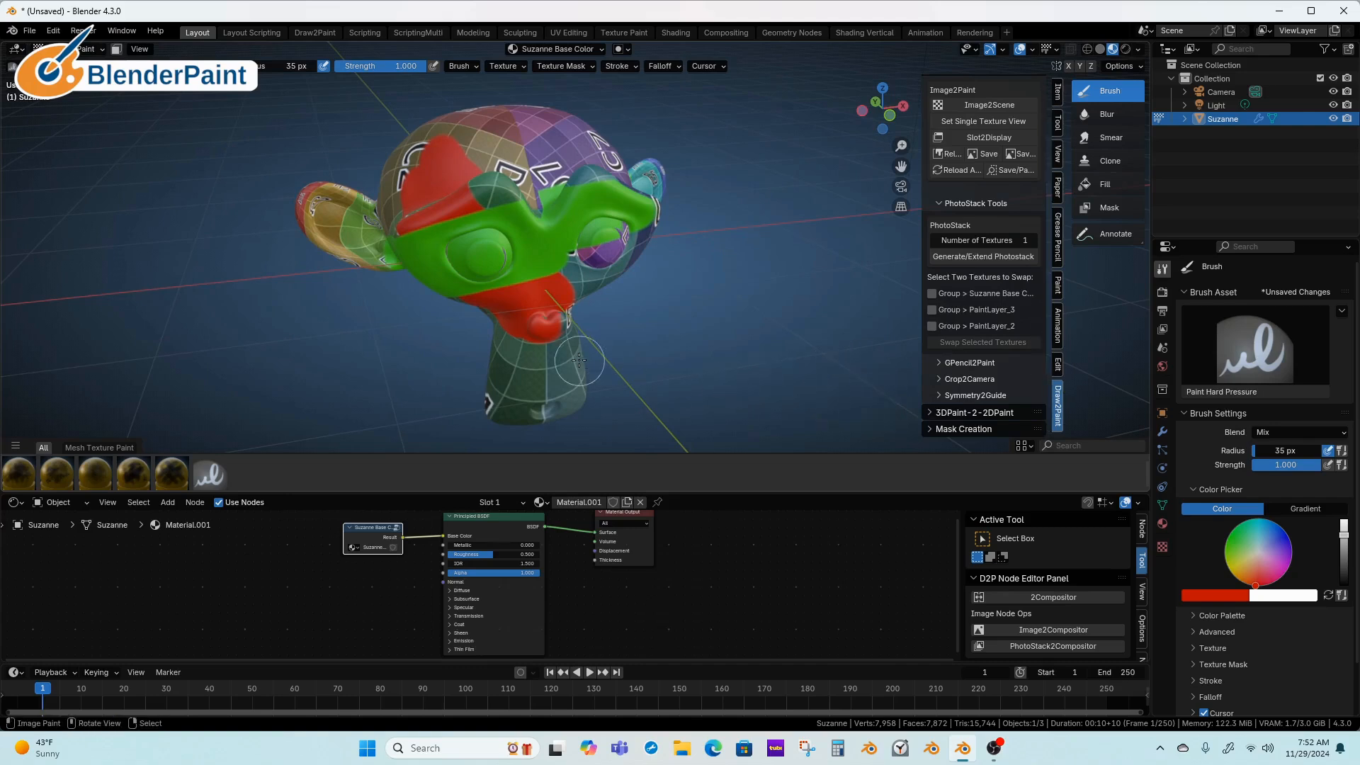
mouse_move(592, 354)
middle_down()
mouse_move(645, 325)
mouse_move(514, 301)
middle_up()
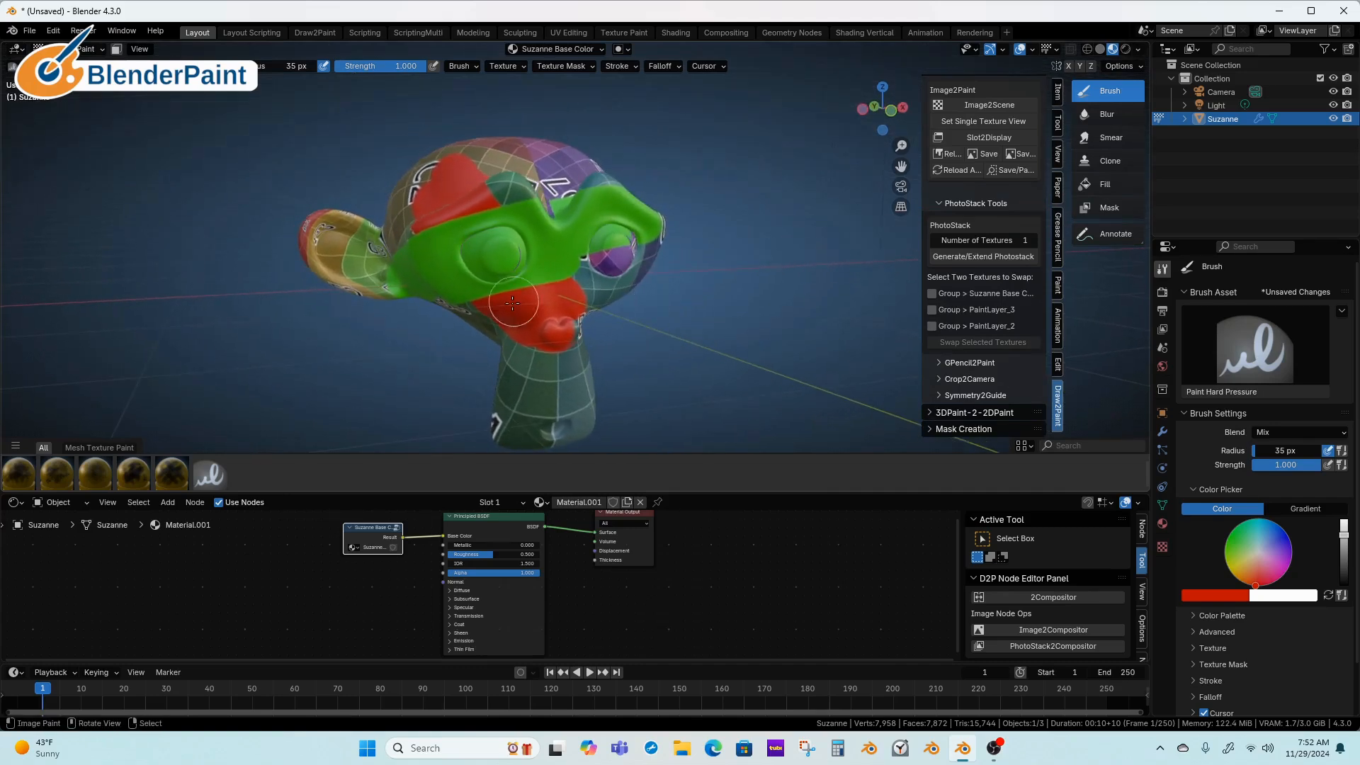